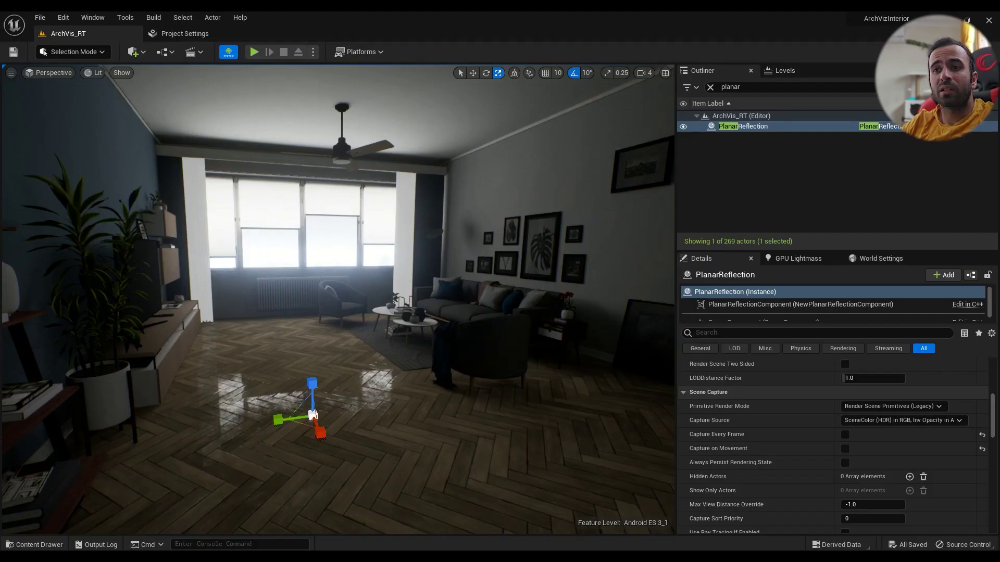
mouse_move(275, 378)
right_mouse_down()
mouse_move(333, 411)
mouse_move(281, 396)
mouse_move(275, 378)
right_mouse_up()
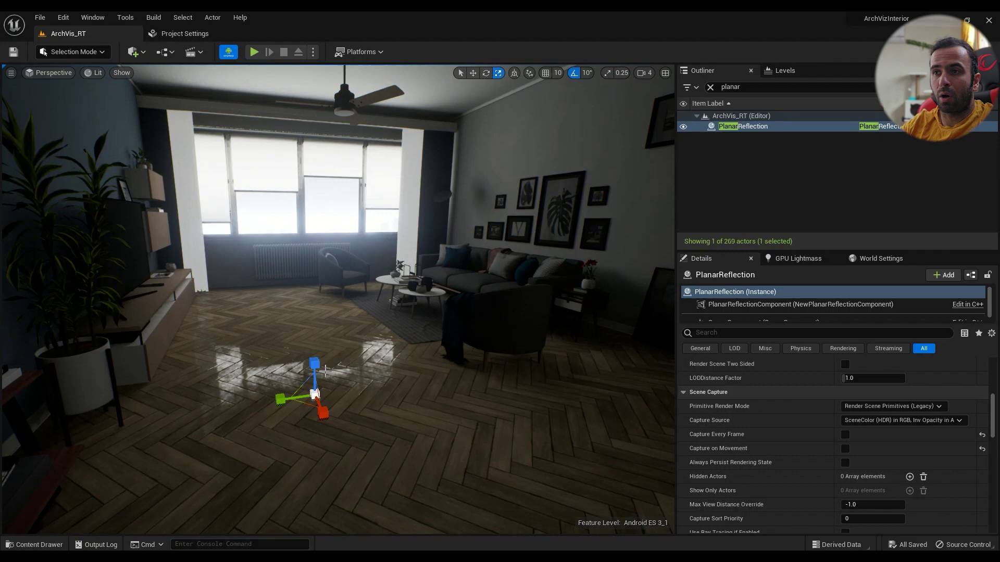
right_click_drag(497, 326, 443, 354)
right_click_drag(333, 282, 394, 319)
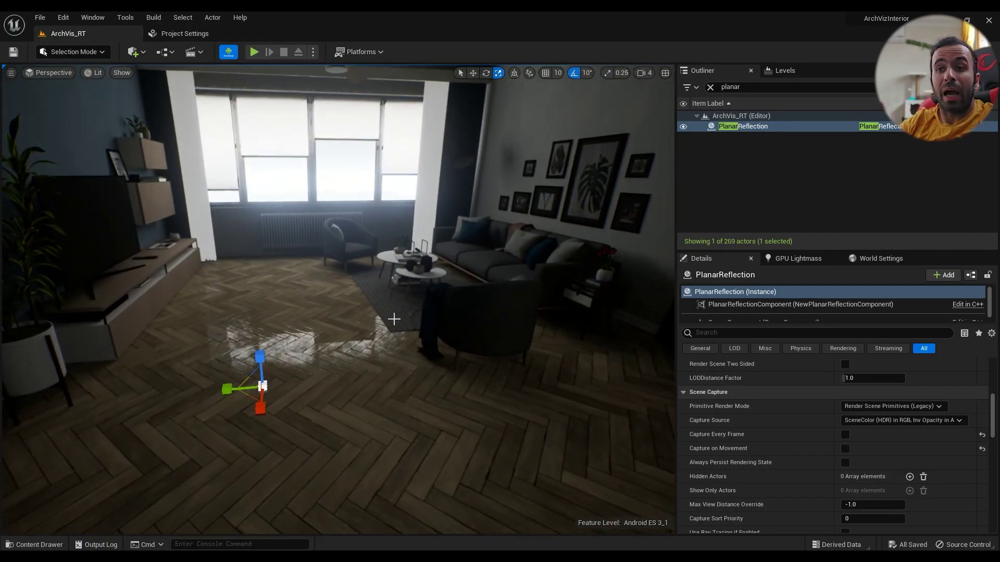
right_click_drag(394, 318, 371, 348)
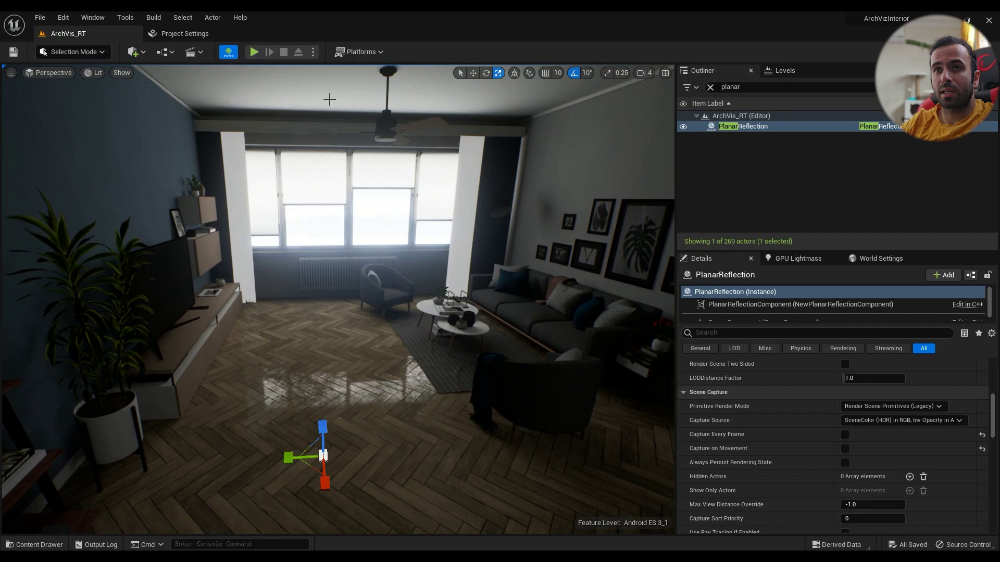
- Review the Forward Shading and Deferred Shading options for Mobile Shading in the project's rendering settings, then return to the level
left_click(184, 33)
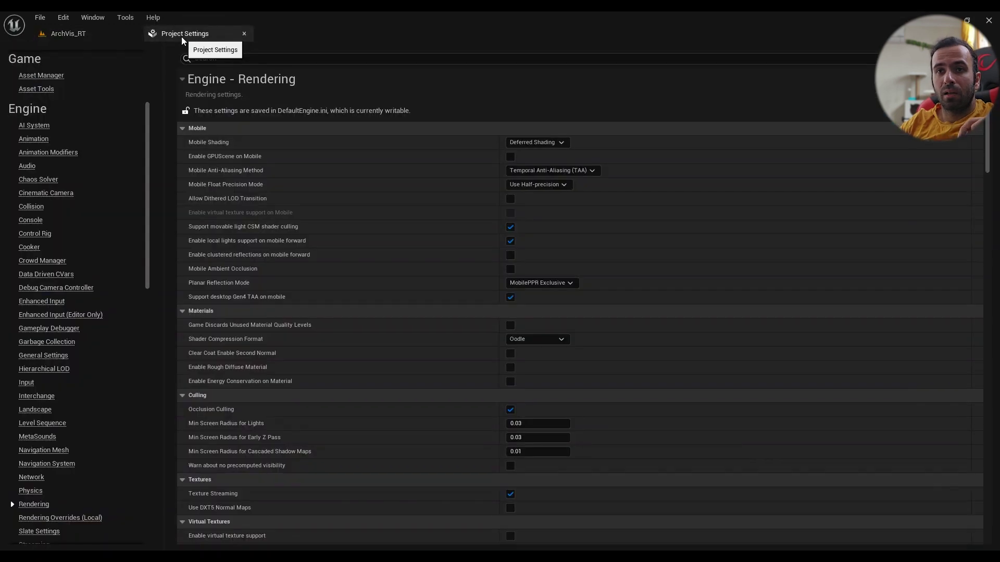
left_click(63, 18)
left_click(234, 29)
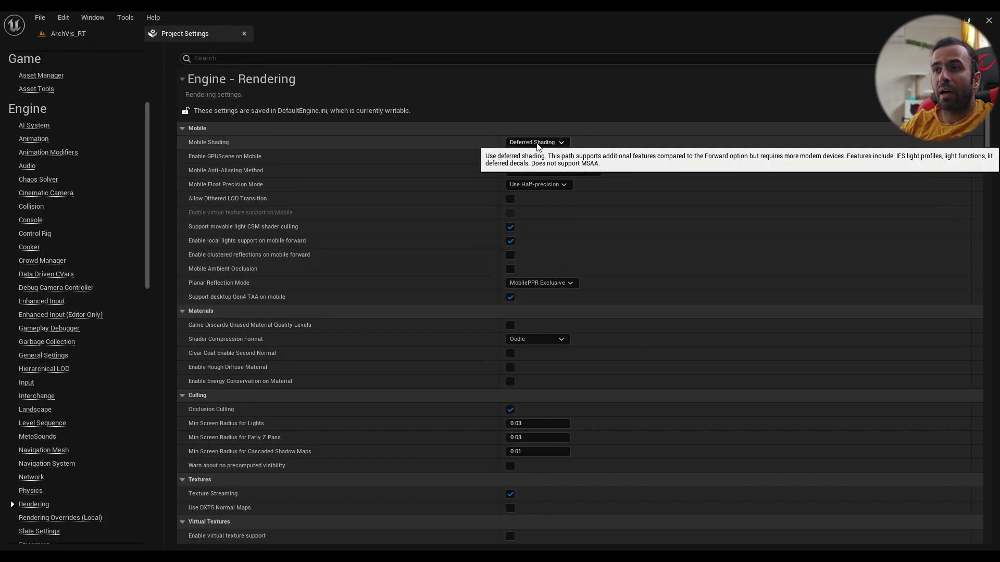
left_click(537, 143)
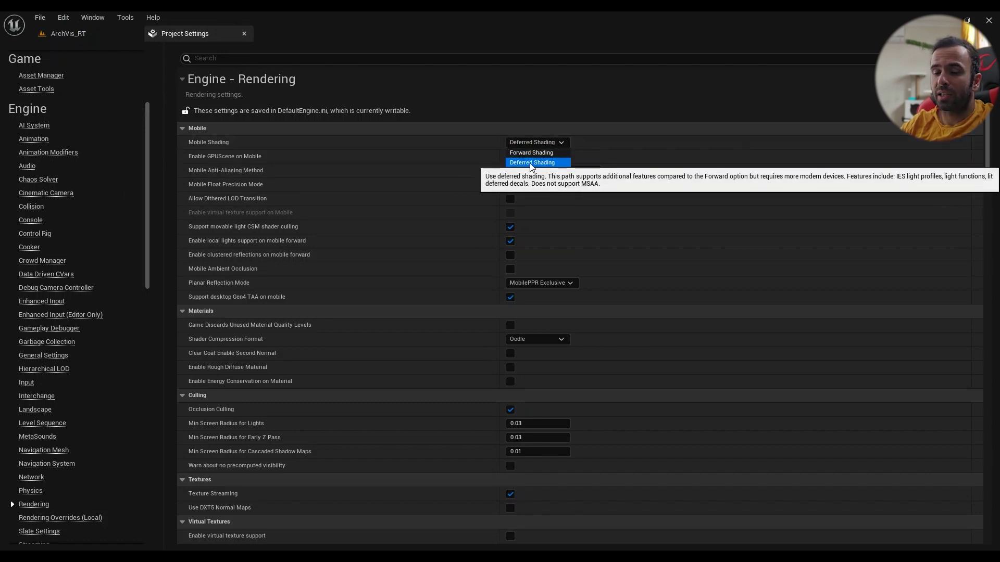
left_click(532, 162)
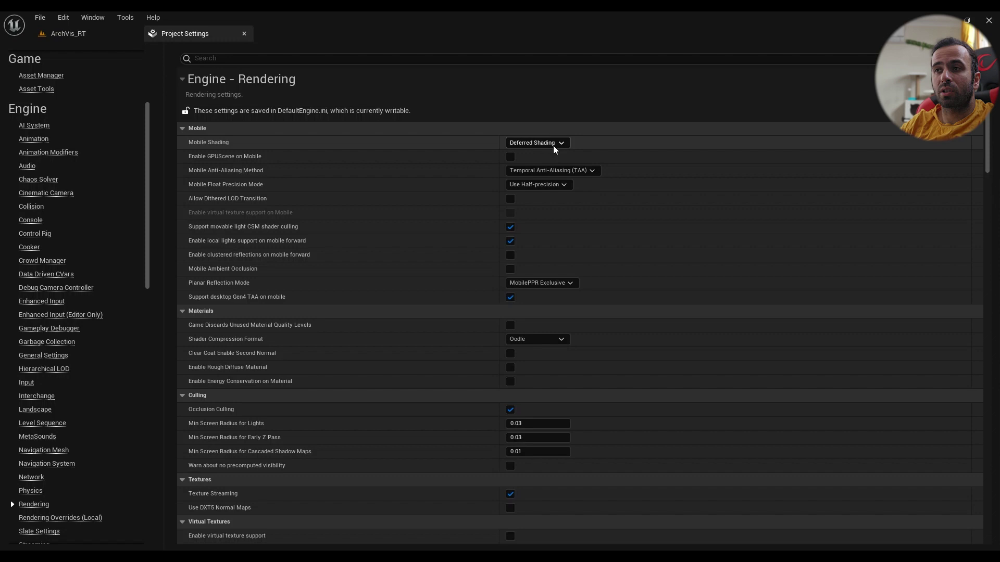
left_click(550, 144)
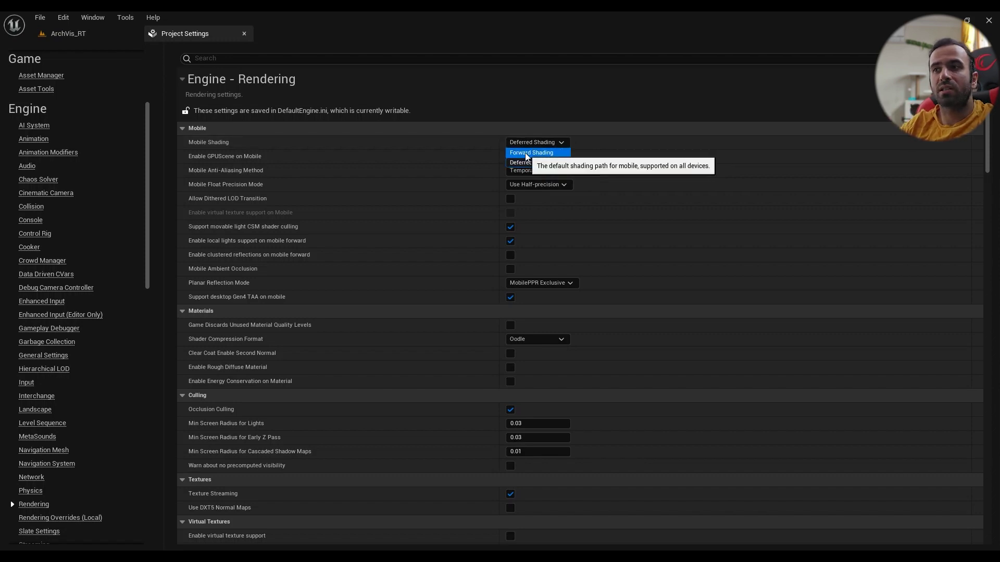
left_click(68, 33)
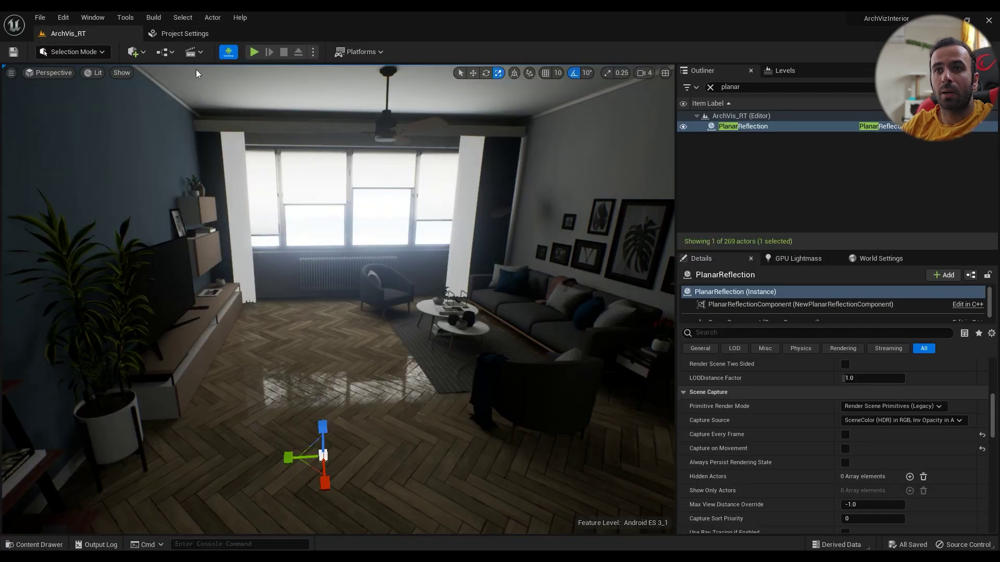
- Turn off the Android ES 3.1 preview rendering and inspect the floor reflections around the living room
left_click(228, 52)
right_click_drag(353, 275, 541, 294)
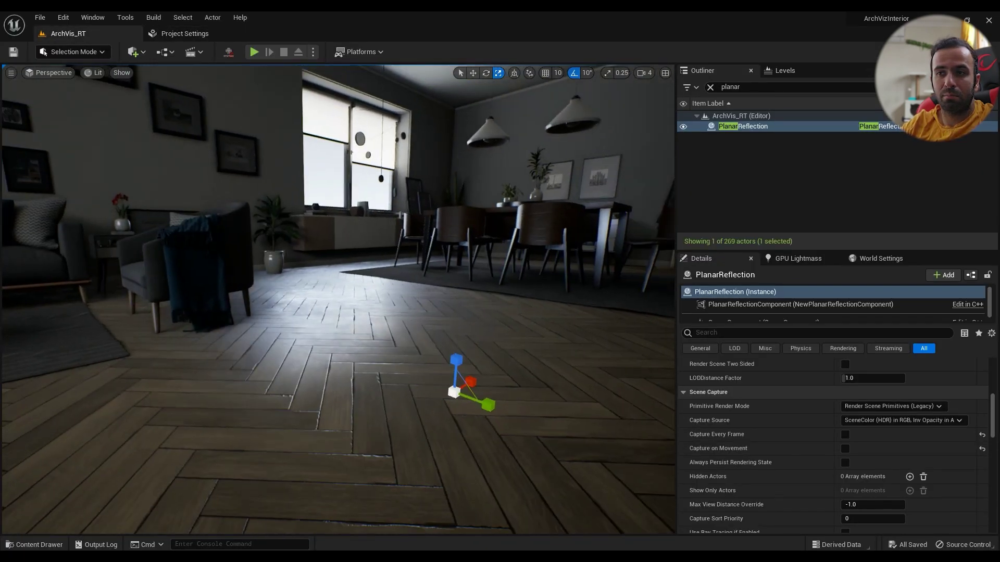
right_click_drag(482, 287, 349, 271)
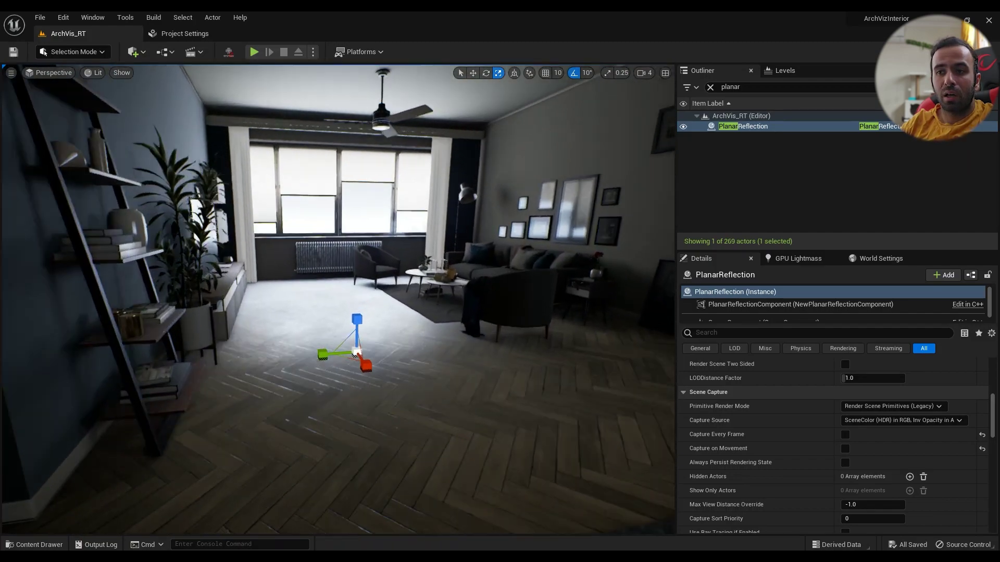
right_click_drag(432, 279, 359, 281)
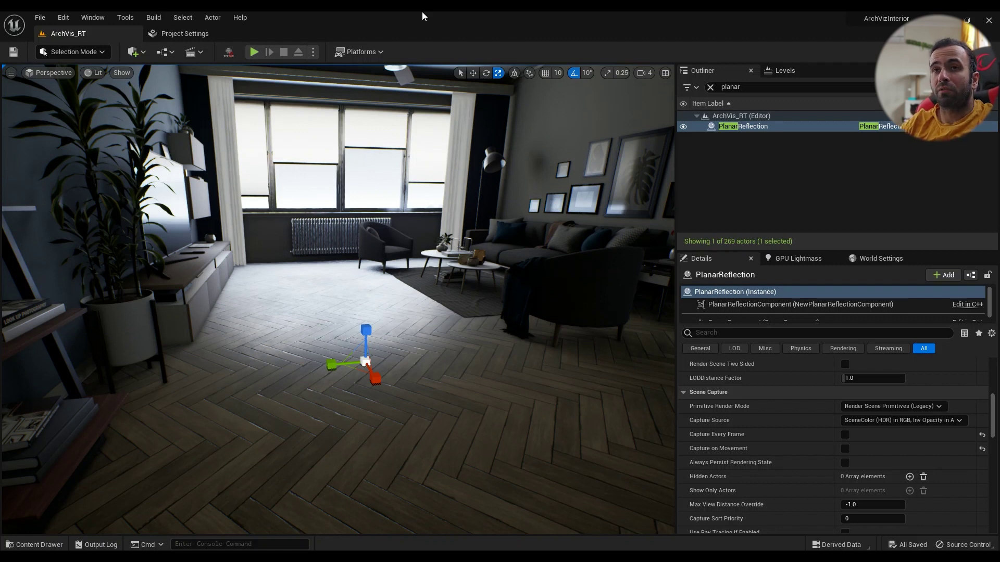
- Replace the Outliner filter with "refl" to list the level's reflection actors
left_click(134, 51)
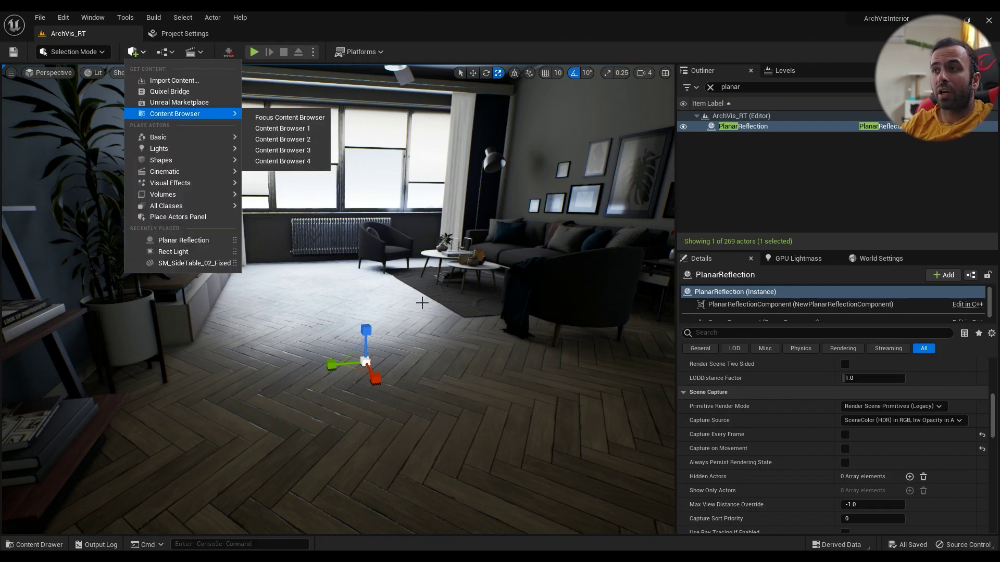
left_click(712, 87)
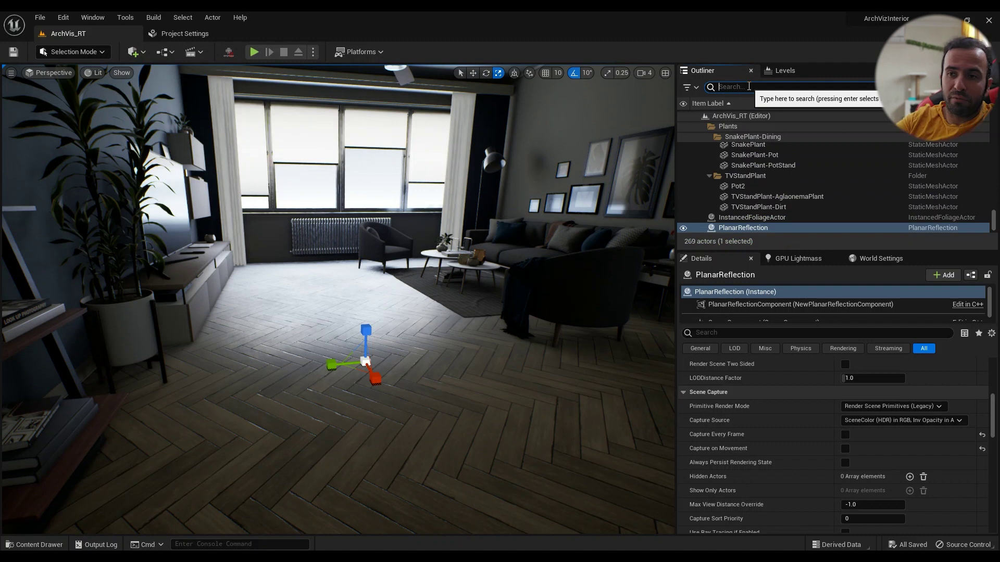
type("reflc")
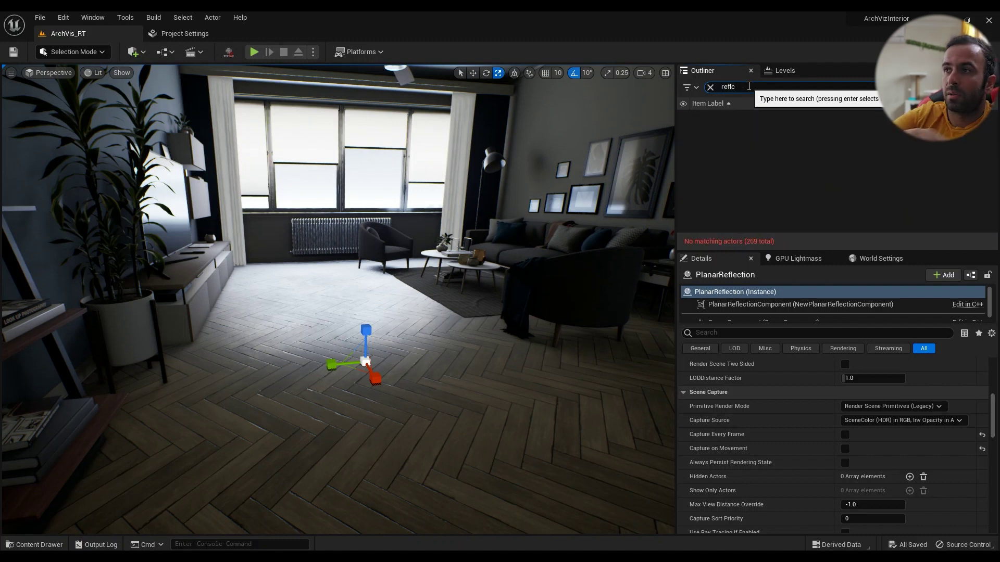
key("BackSpace")
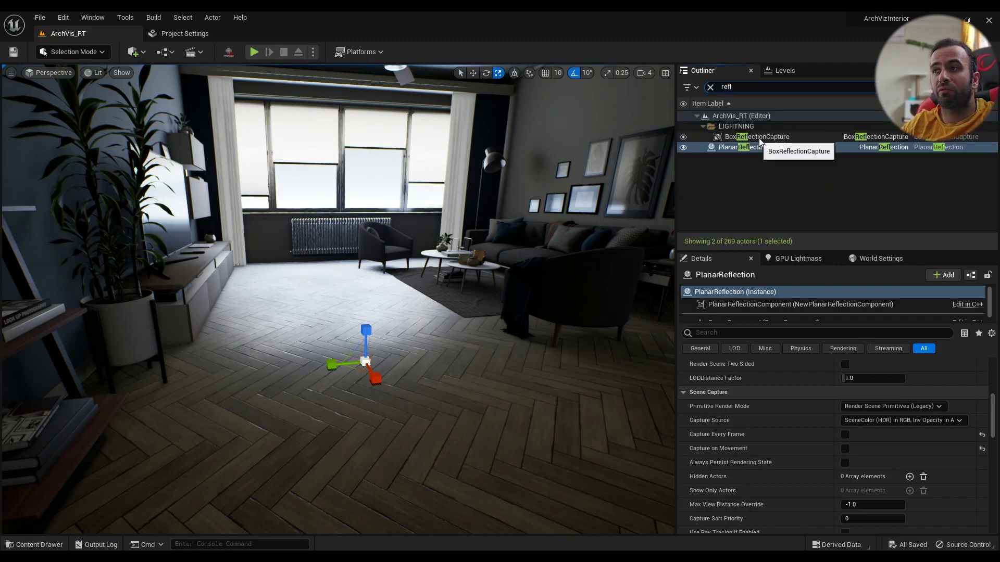
- Look over the reflection actor types available for placement among the visual effects
left_click(135, 52)
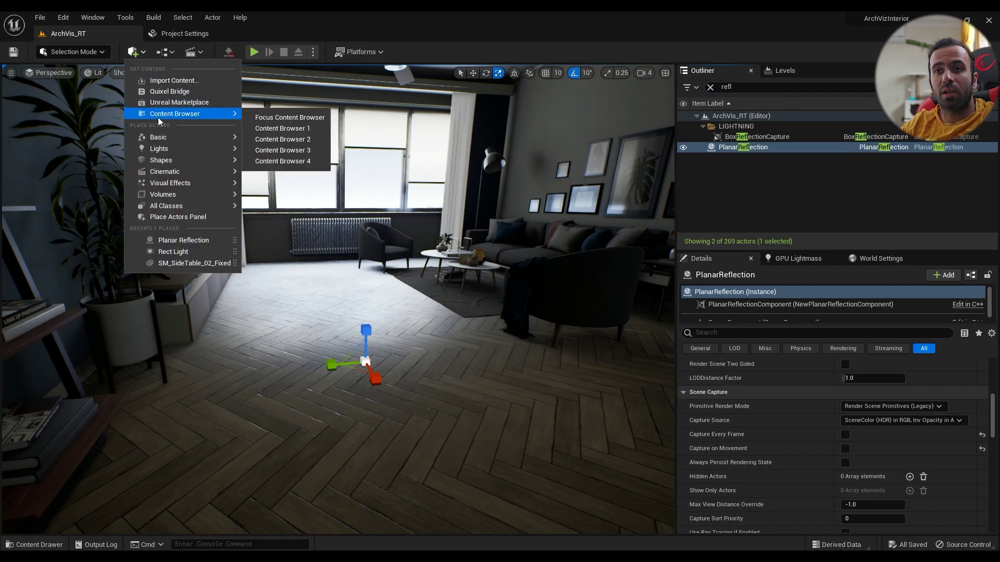
mouse_move(166, 188)
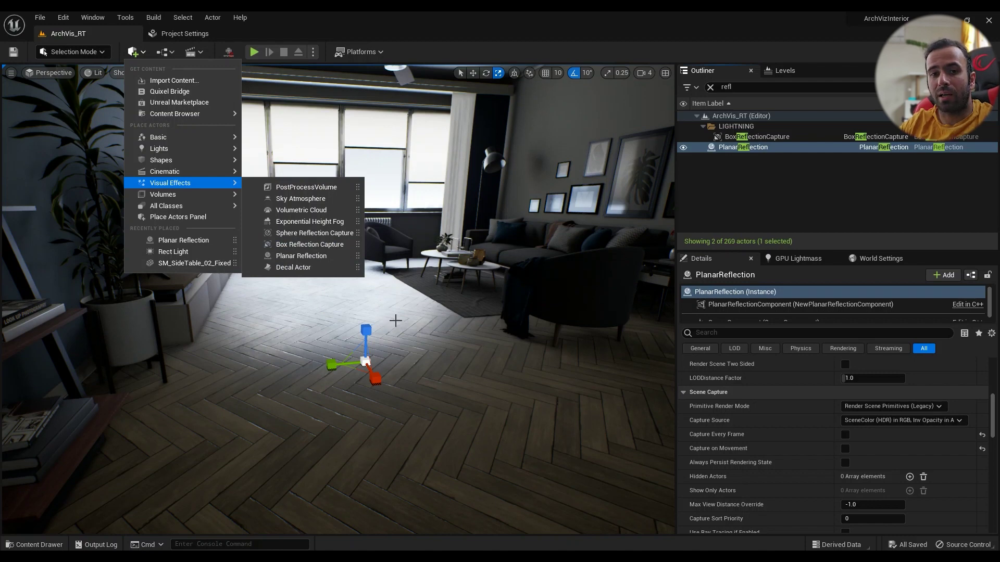
mouse_move(396, 321)
right_mouse_down()
mouse_move(442, 312)
mouse_move(344, 333)
mouse_move(396, 321)
right_mouse_up()
- Select the BoxReflectionCapture, frame it from outside the building and show its influence bounds to examine its coverage
left_click(757, 136)
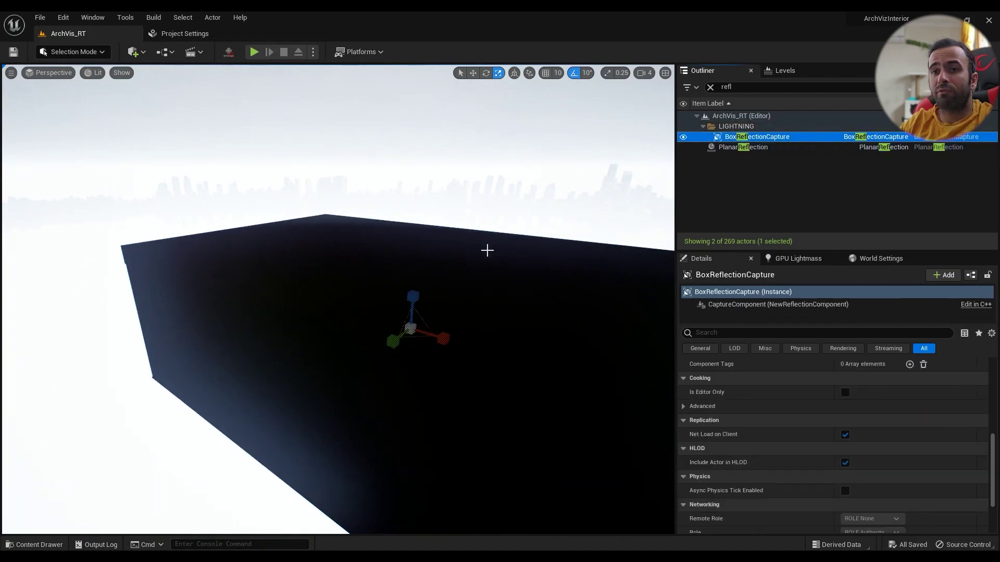
key("f")
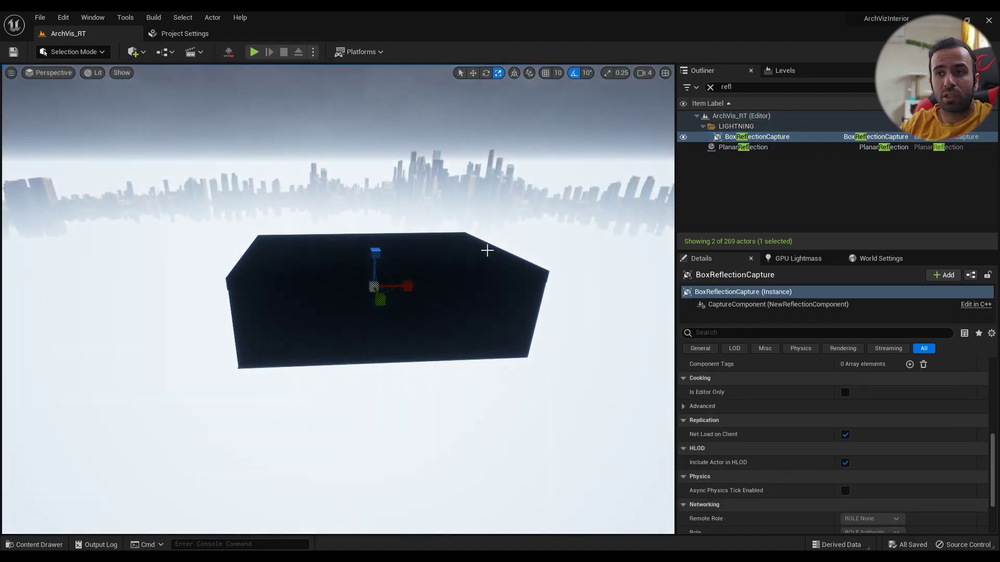
key("g")
right_click_drag(486, 250, 425, 258)
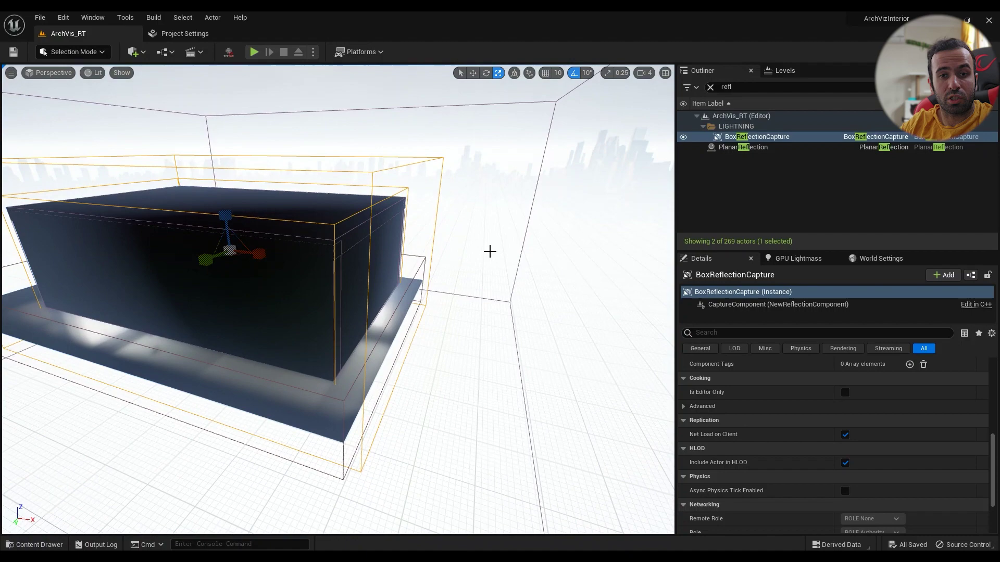
right_click_drag(500, 245, 460, 223)
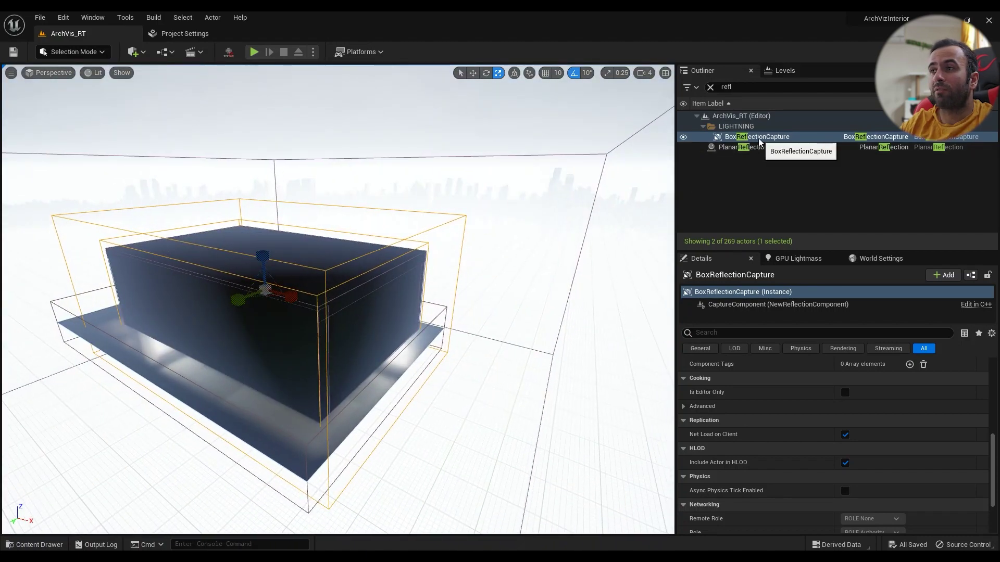
right_click_drag(423, 283, 453, 308)
key("w")
right_click_drag(406, 284, 430, 272)
left_click_drag(430, 272, 424, 268, "alt")
- Place a Sphere Reflection Capture at the building to view its radius, then delete it
left_click(133, 51)
mouse_move(159, 187)
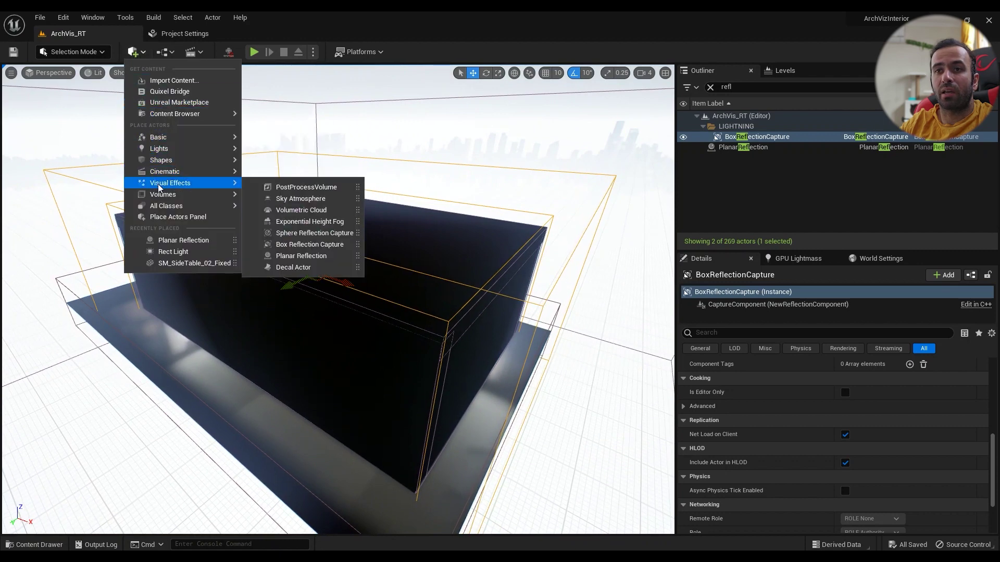
left_click_drag(281, 235, 167, 379)
right_click_drag(167, 379, 203, 353)
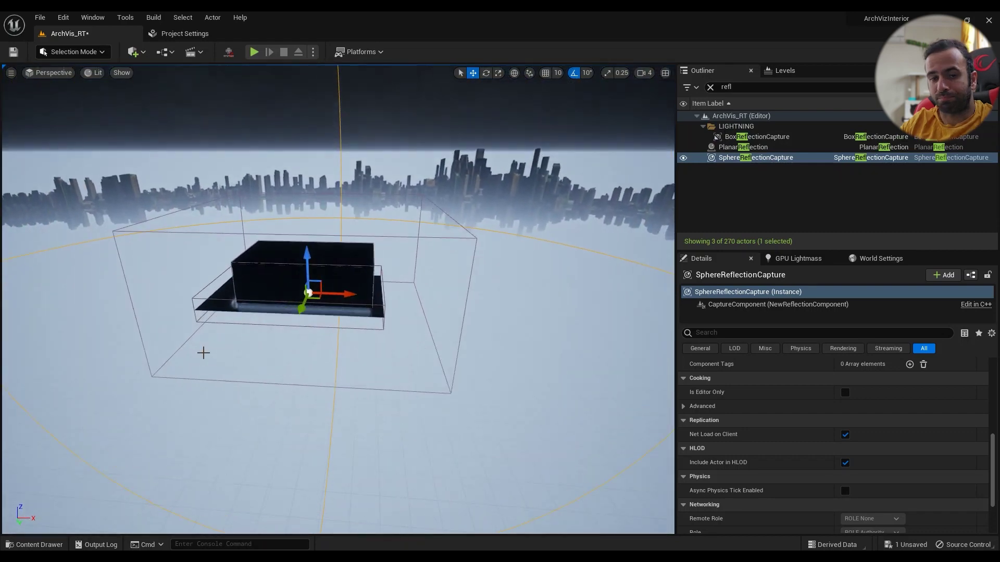
key("Delete")
- Return to the living room interior and select the BoxReflectionCapture to examine its placement
right_click_drag(302, 360, 219, 323)
left_click_drag(260, 343, 302, 360, "alt")
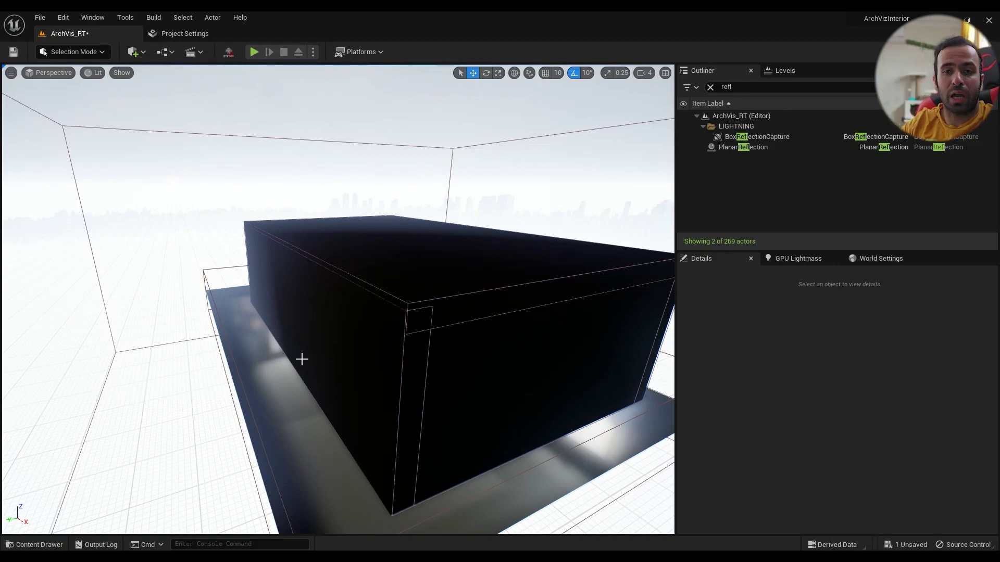
key("w")
mouse_move(381, 325)
right_mouse_down()
mouse_move(344, 324)
mouse_move(382, 324)
right_mouse_up()
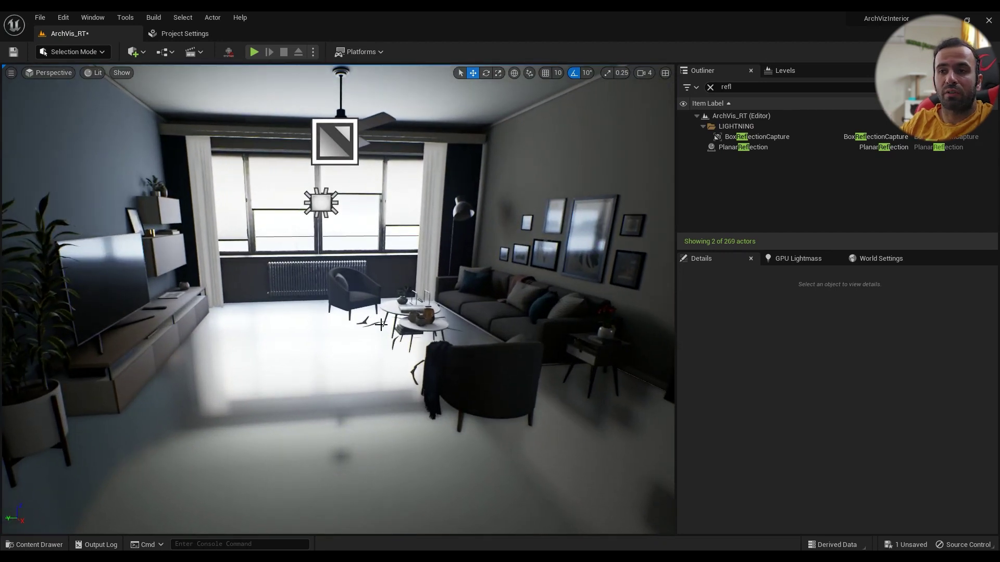
left_click(764, 136)
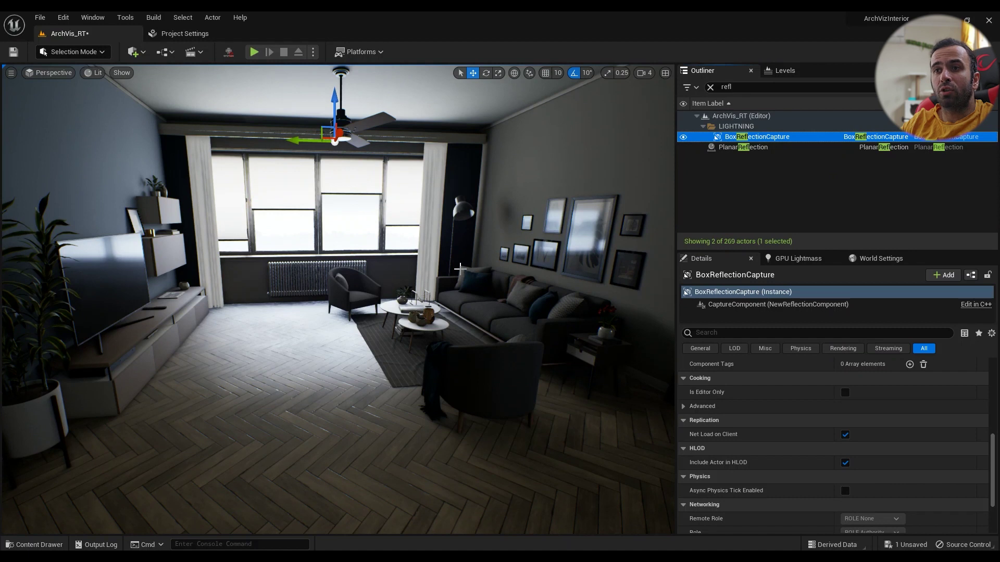
- Add a Sphere Reflection Capture on the living room floor, frame it in the view and delete it
left_click(134, 52)
mouse_move(156, 174)
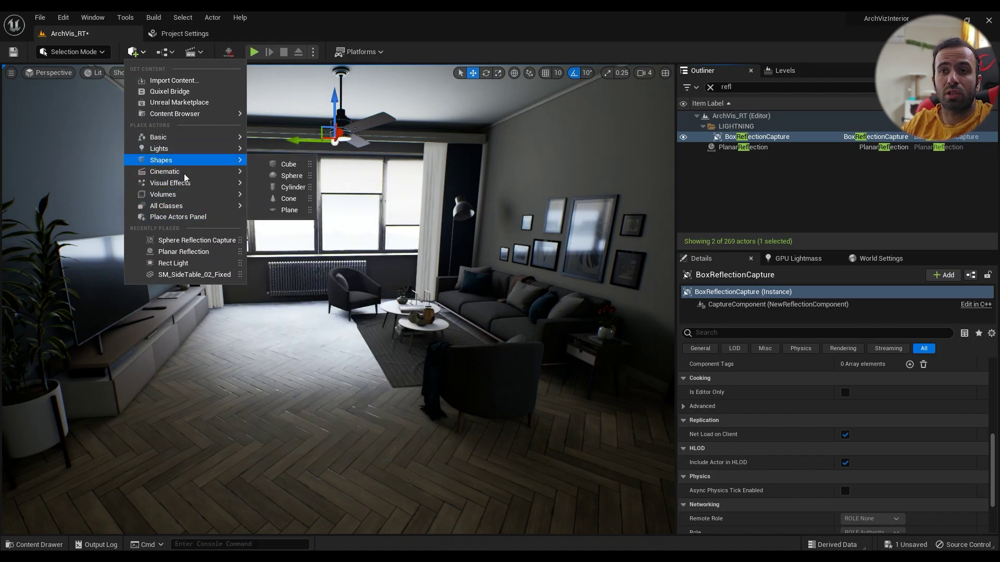
mouse_move(179, 186)
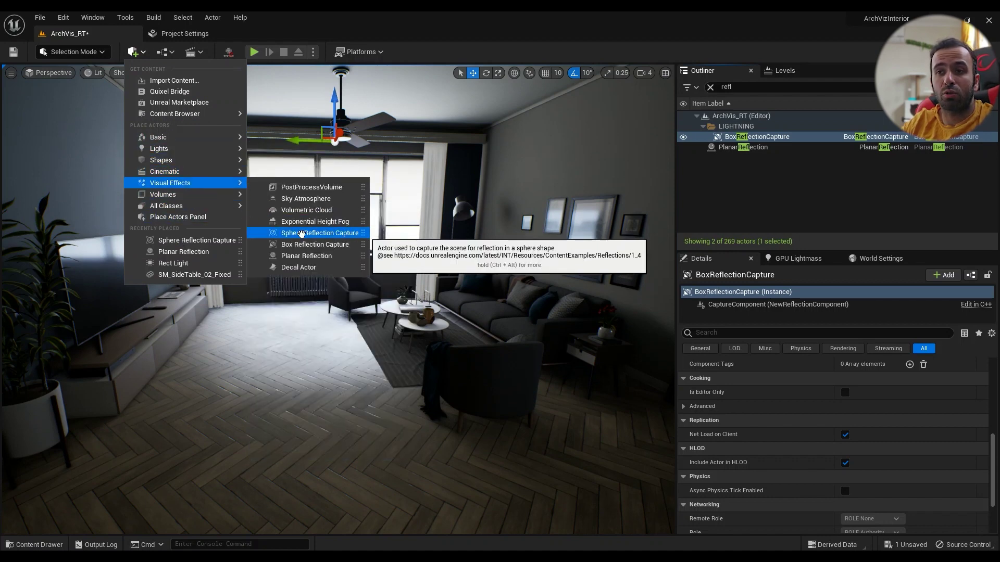
left_click(313, 232)
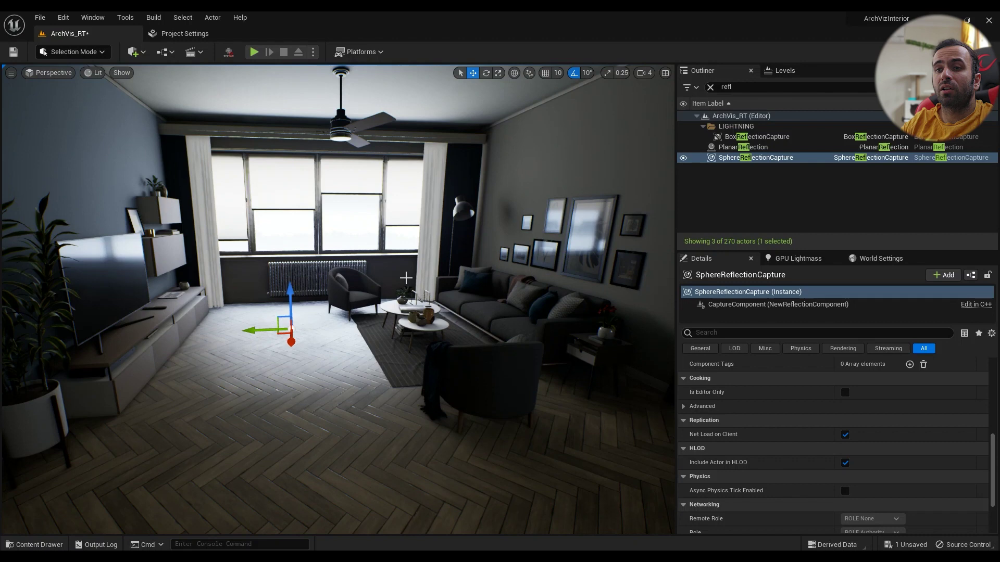
key("f")
right_click_drag(338, 300, 240, 320)
key("w")
key("Delete")
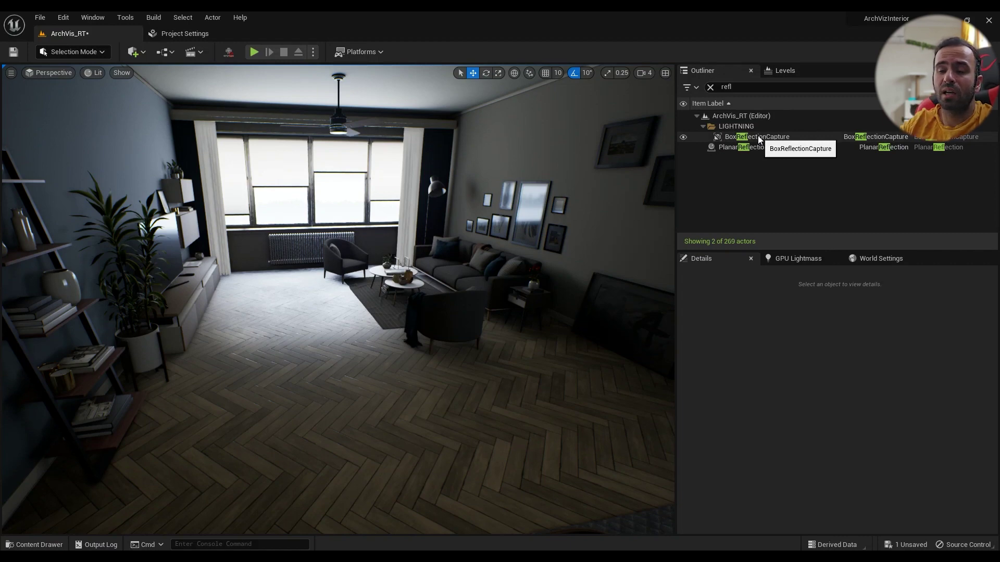
- Inspect the dining area's floor, then check the Mobile Shading options in the project's rendering settings once more
right_click_drag(622, 294, 781, 297)
key("w")
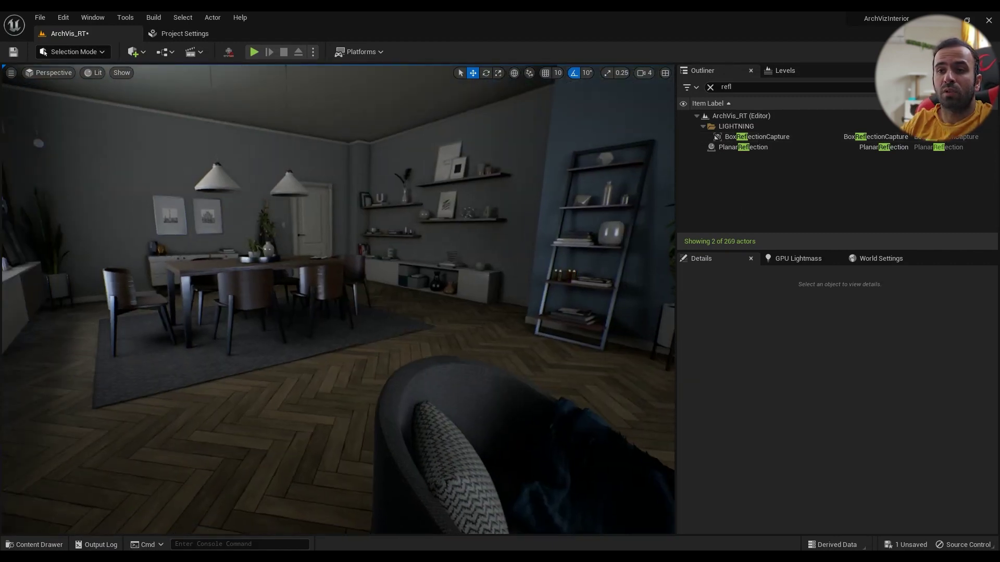
right_click_drag(532, 344, 533, 344)
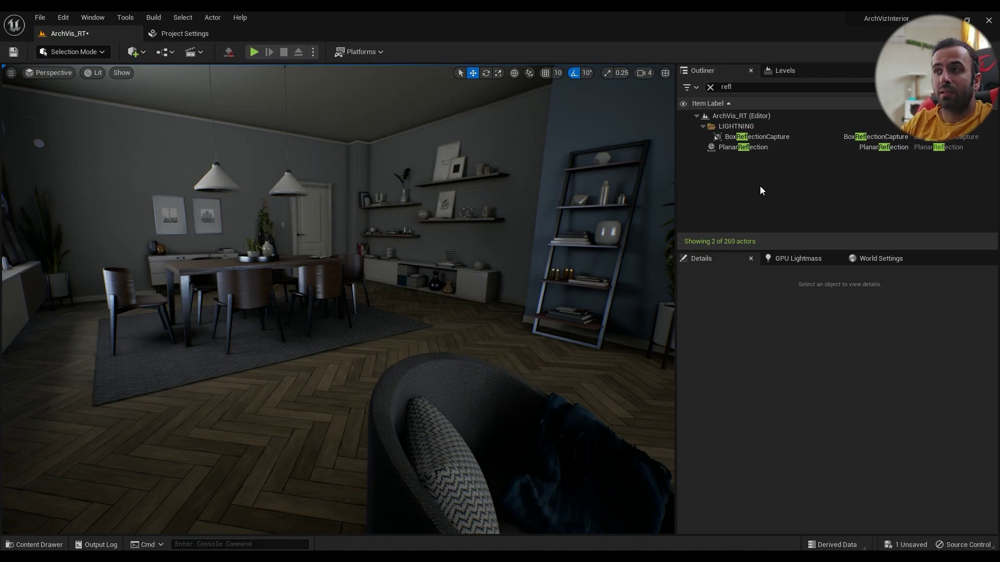
left_click(186, 36)
left_click(553, 142)
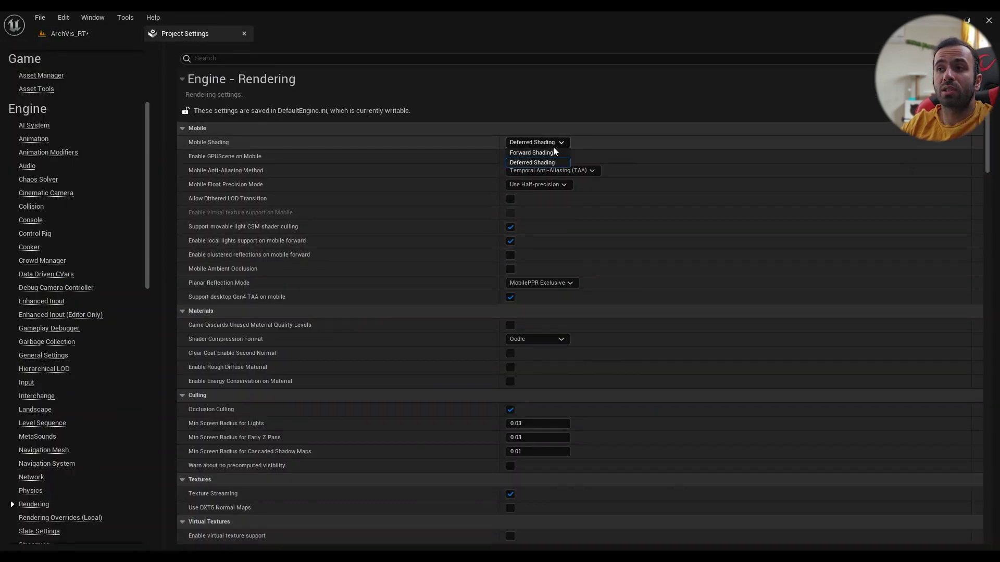
left_click(87, 33)
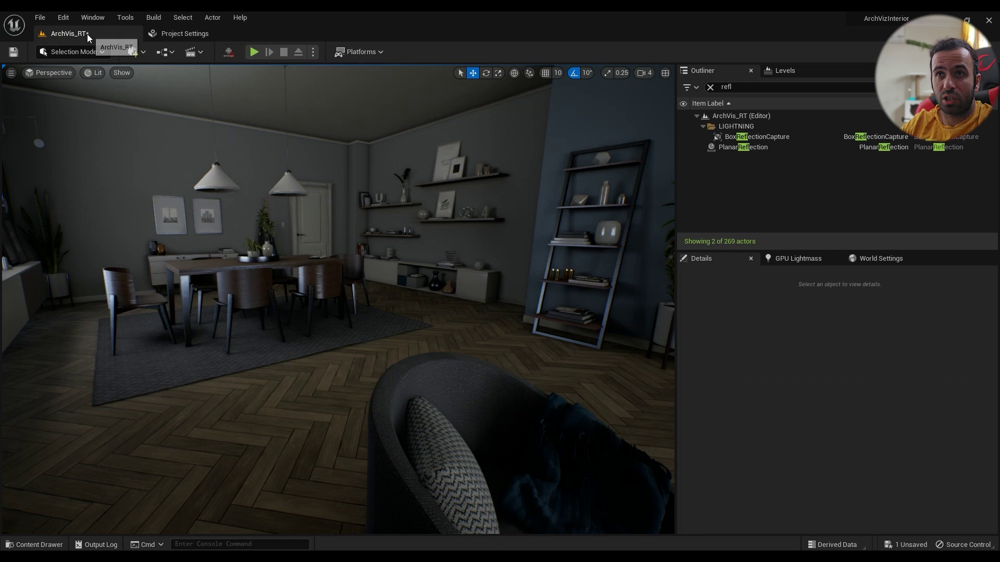
- Turn on the Android ES 3_1 mobile preview for the viewport and check the available preview rendering levels
left_click(227, 52)
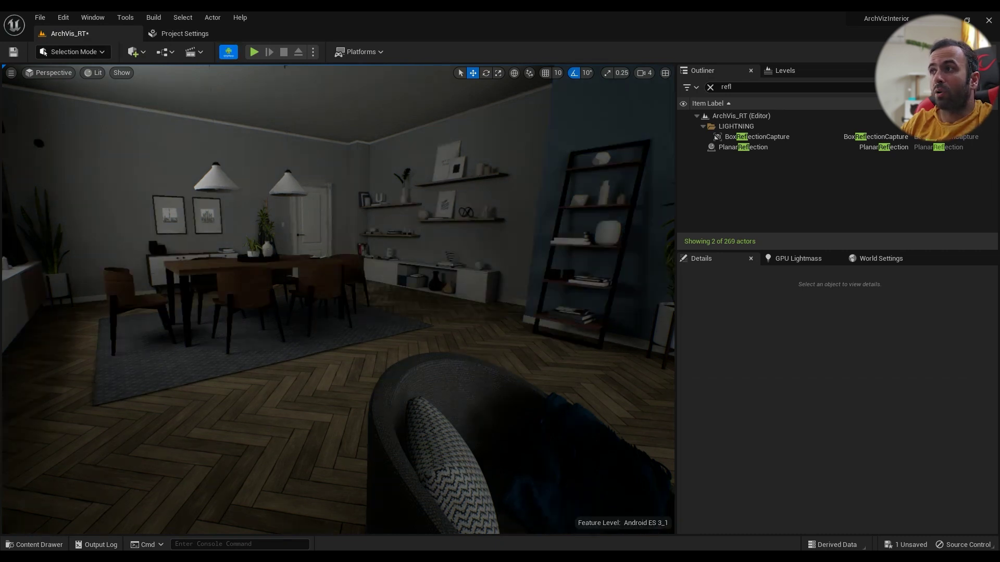
left_click(970, 51)
mouse_move(916, 232)
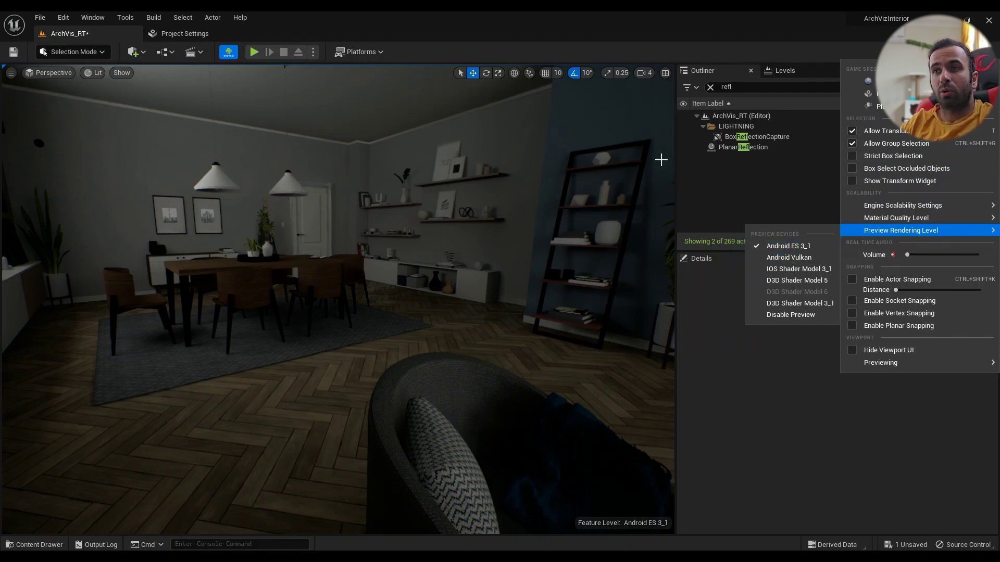
left_click(448, 12)
- Hide the PlanarReflection actor and inspect the living room floor without its reflections
right_click_drag(292, 114, 657, 119)
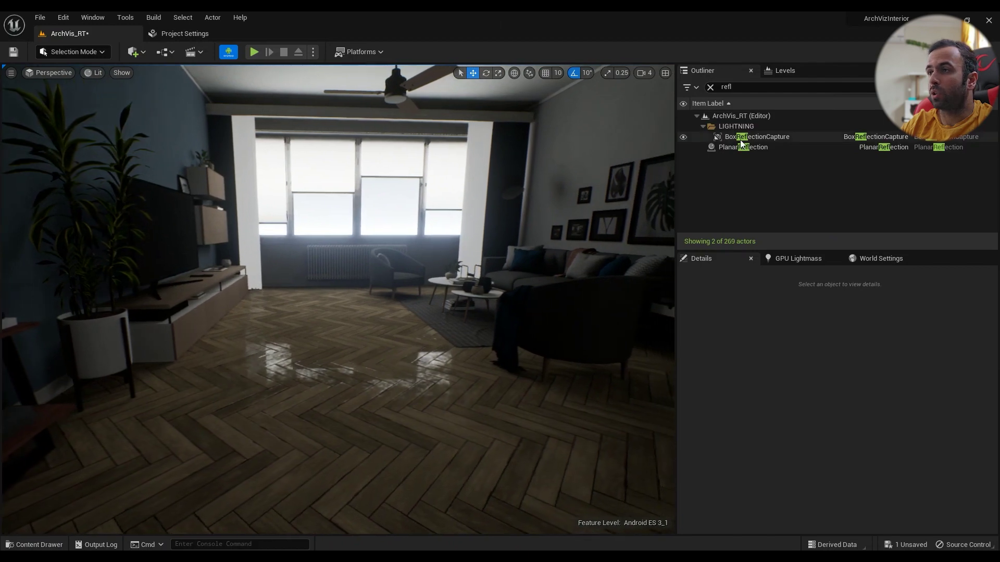
left_click(683, 147)
right_click_drag(496, 215, 526, 230)
key("w")
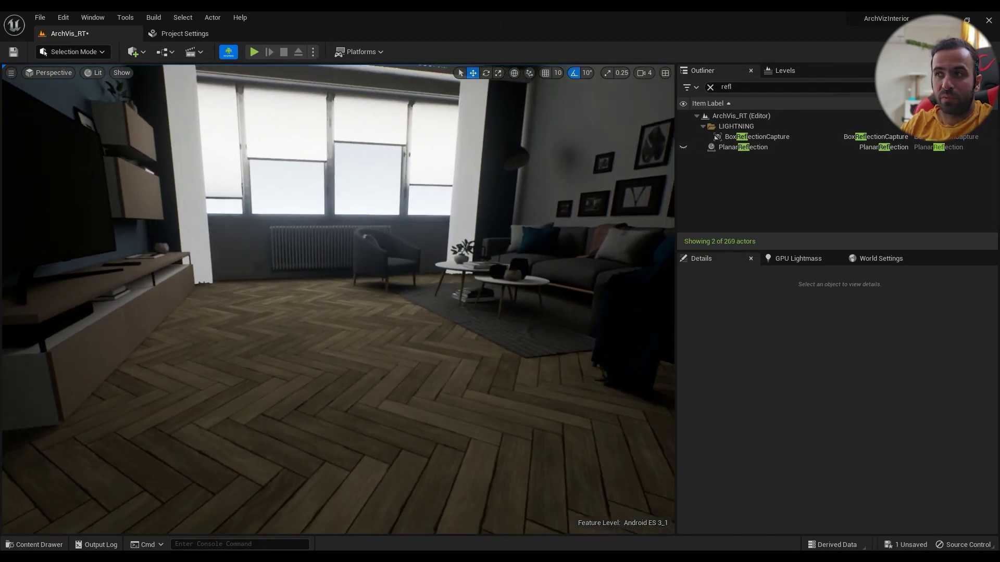
right_click_drag(365, 235, 365, 235)
- Select the BoxReflectionCapture and examine the floor with only the box capture contributing reflections
left_click(771, 137)
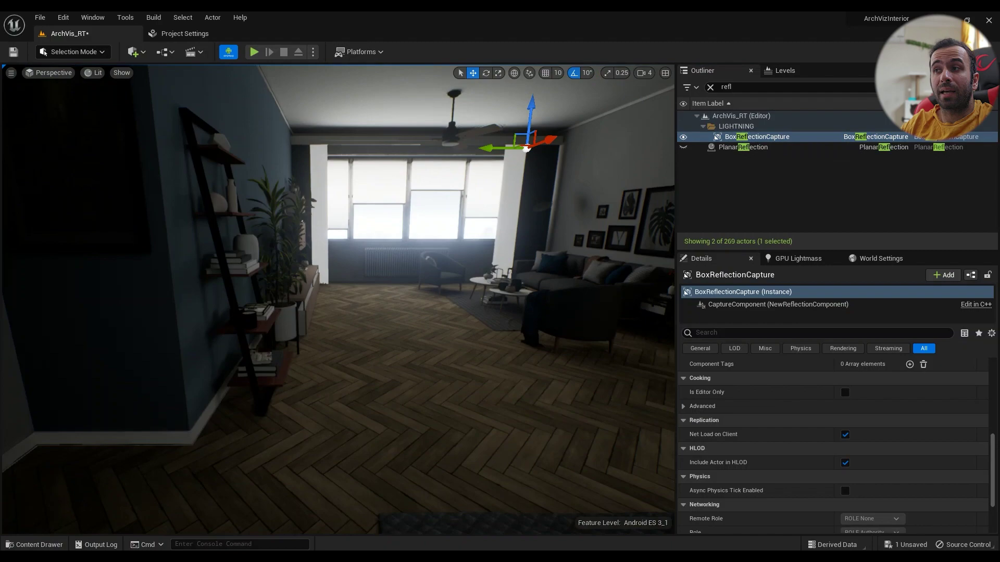
key("s")
right_click_drag(500, 261, 398, 289)
key("g")
key("w")
key("s")
key("w")
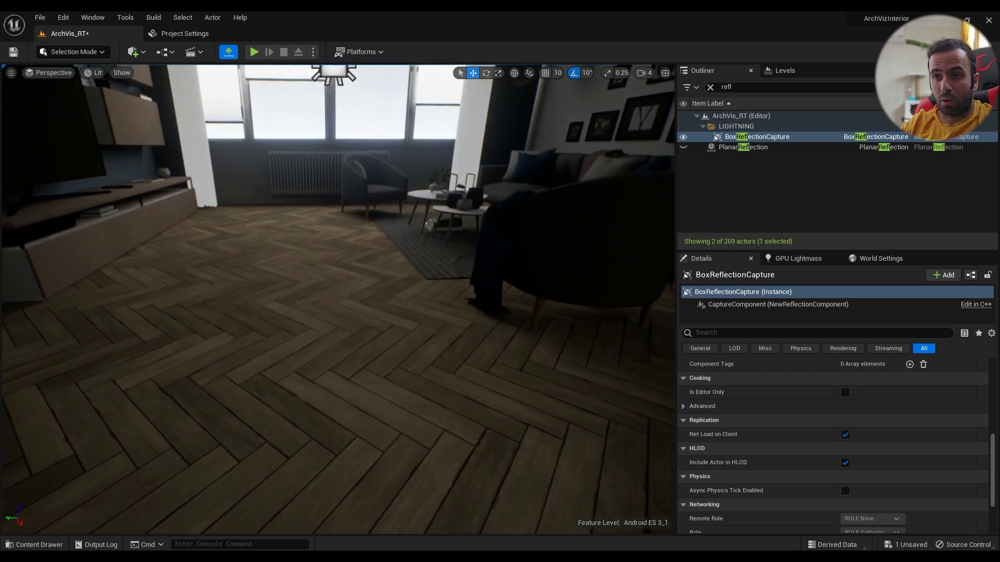
right_click_drag(365, 235, 365, 235)
- Review the Mobile Shading choices in the project's rendering settings and return to the level
left_click(185, 33)
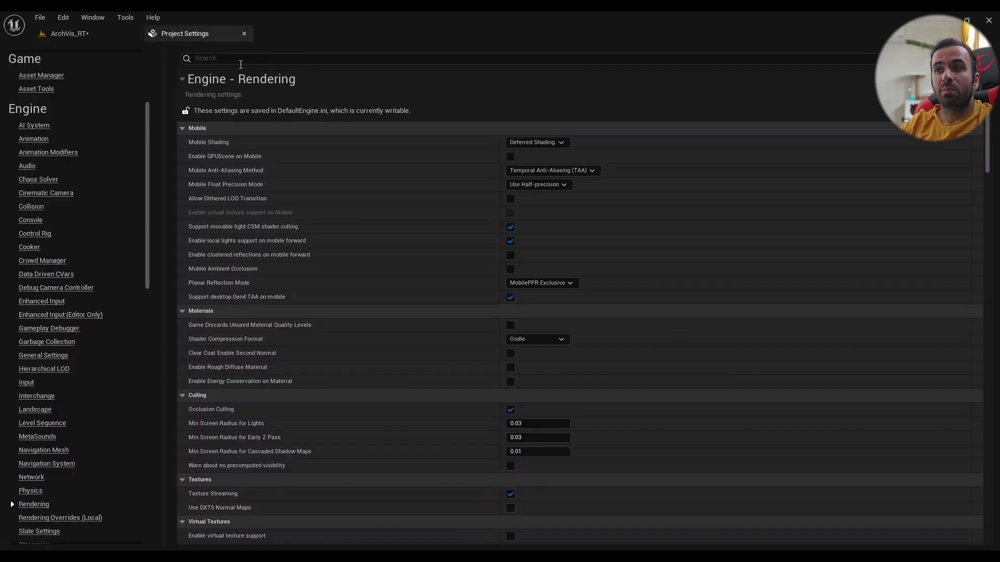
left_click(535, 144)
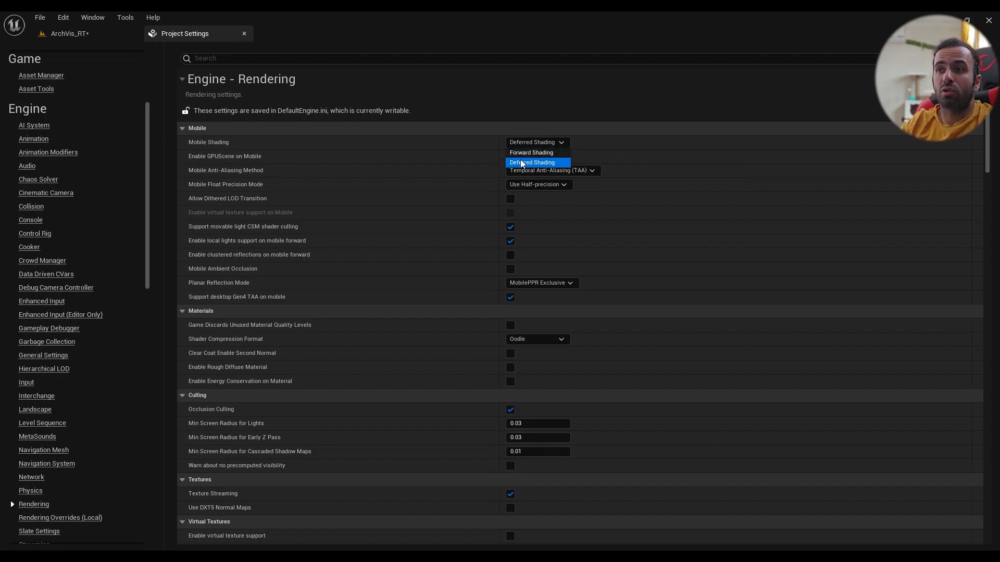
left_click(118, 37)
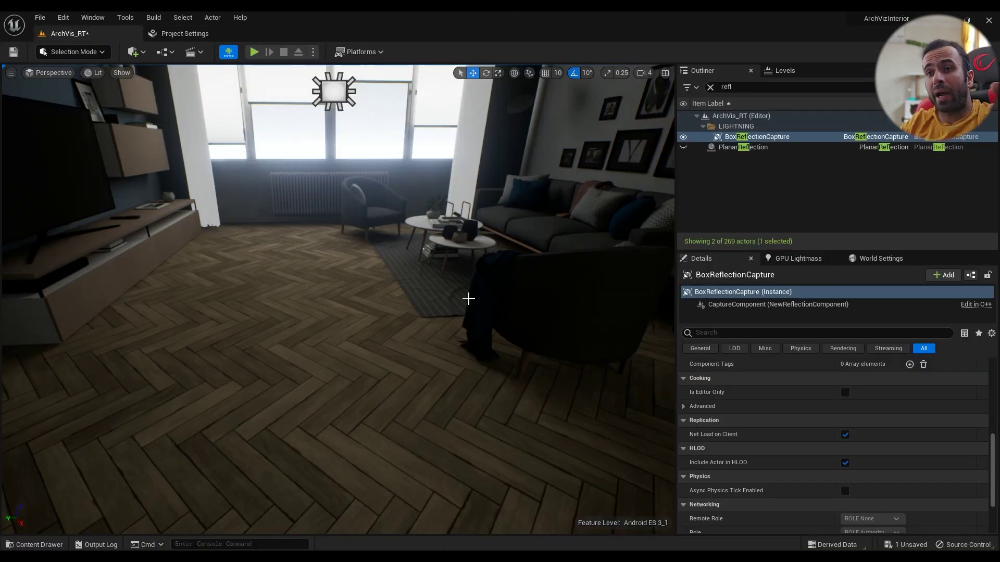
- Show the PlanarReflection actor again and inspect the reflections on the wooden floor and coffee tables
left_click(683, 148)
right_click_drag(385, 257, 423, 278)
key("g")
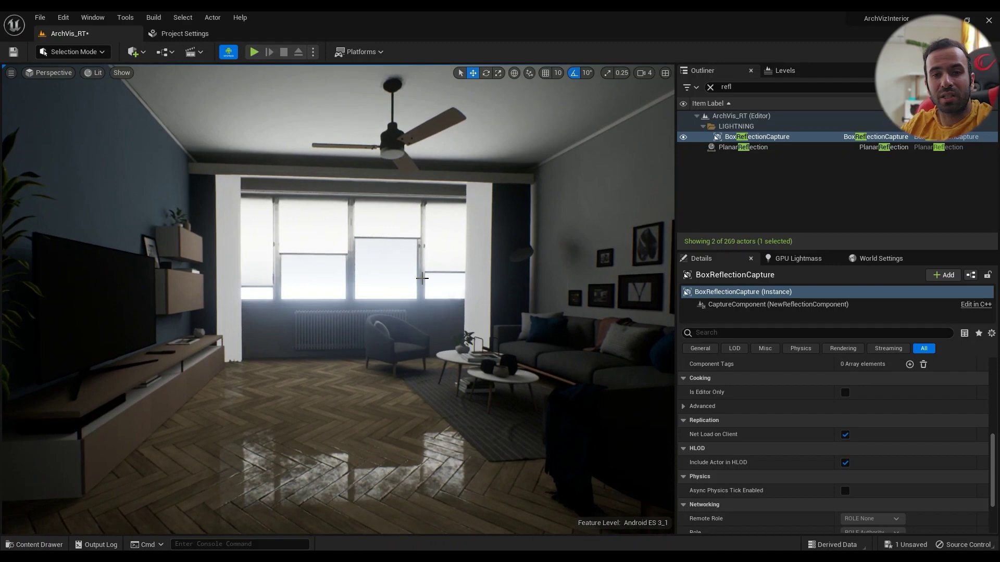
right_click_drag(373, 230, 372, 229)
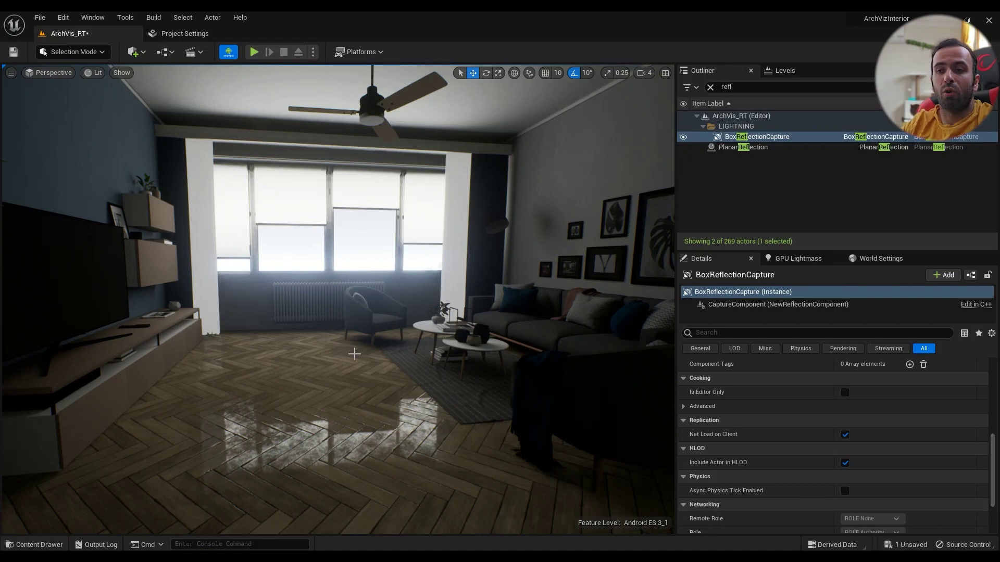
right_click_drag(354, 353, 354, 353)
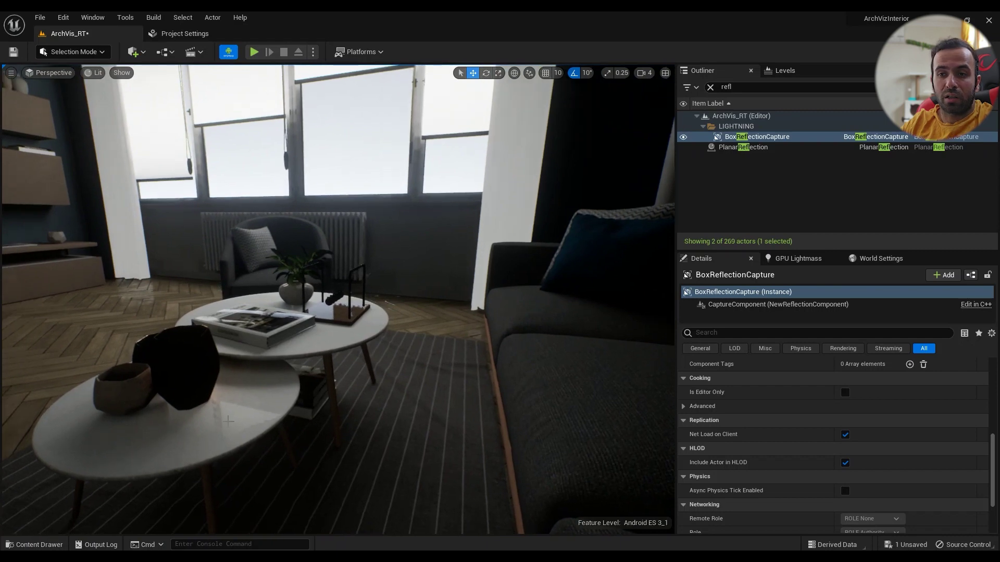
right_click_drag(252, 415, 252, 415)
- Choose Deferred Shading for Mobile Shading and MobilePPR Exclusive for Planar Reflection Mode in the project's rendering settings
left_click(191, 37)
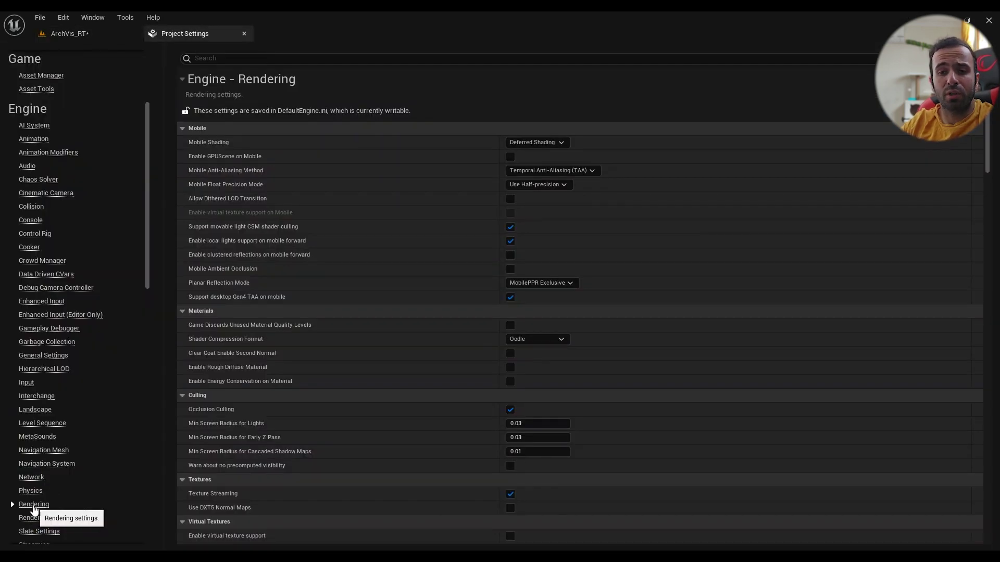
mouse_move(212, 147)
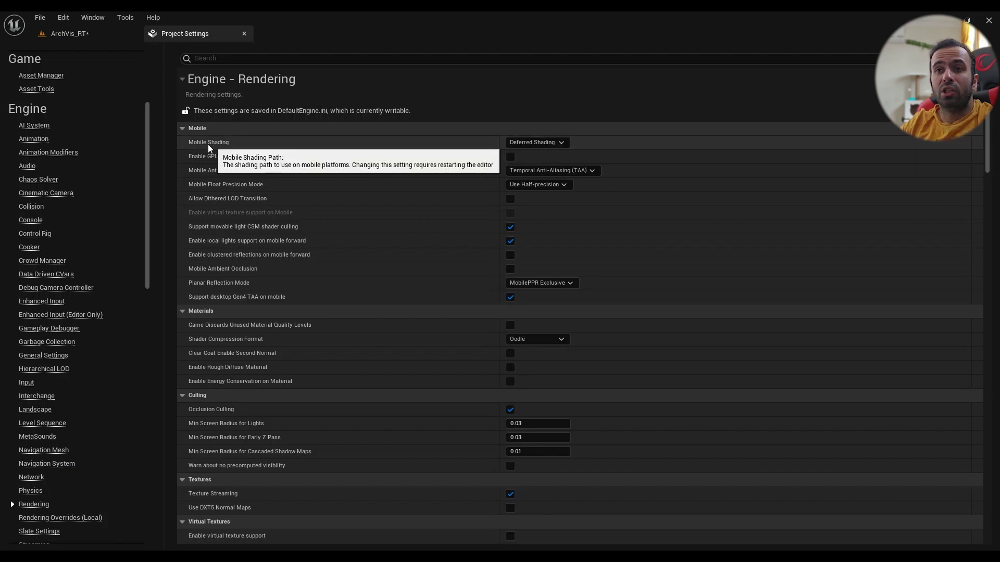
left_click(536, 142)
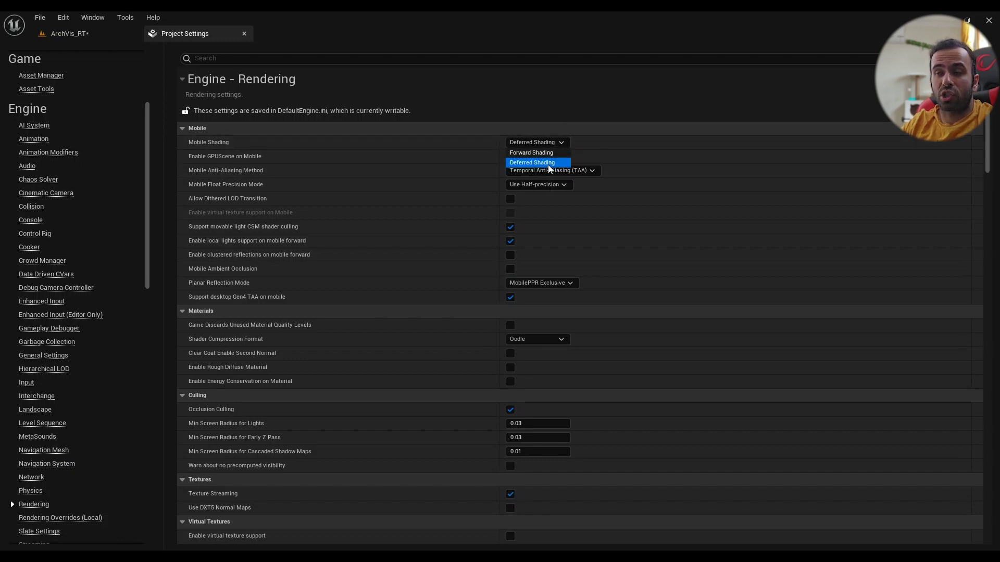
left_click(533, 162)
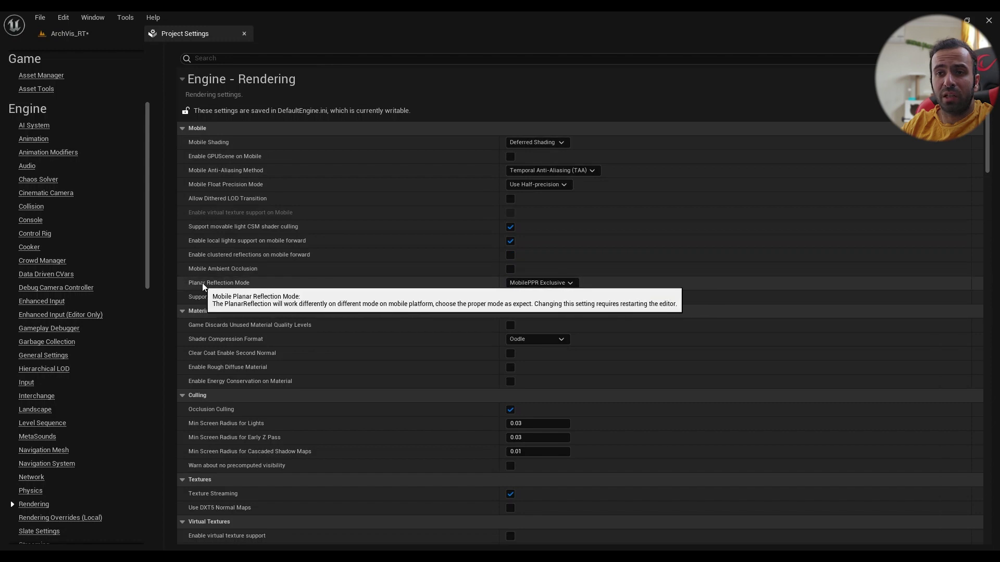
left_click(542, 285)
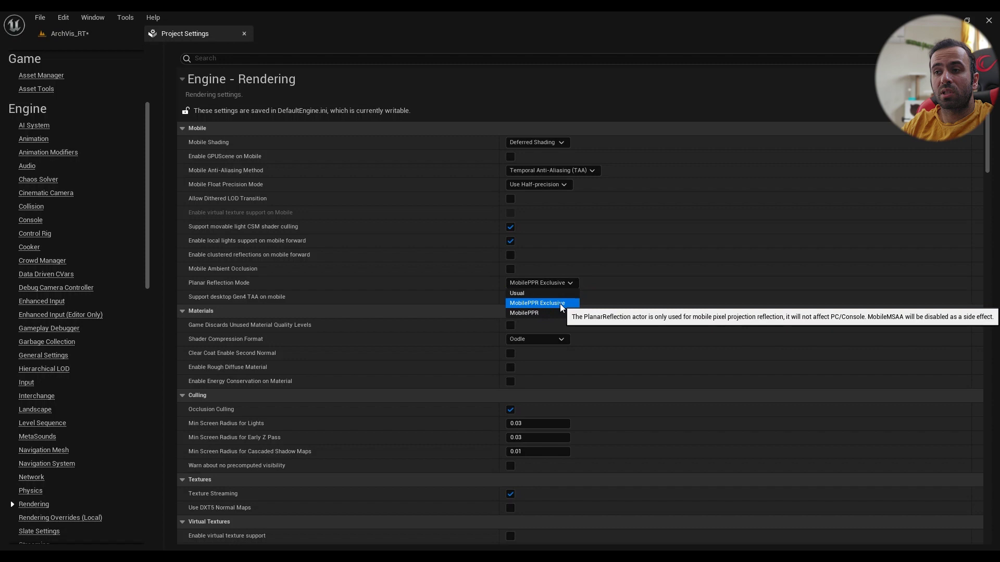
left_click(552, 307)
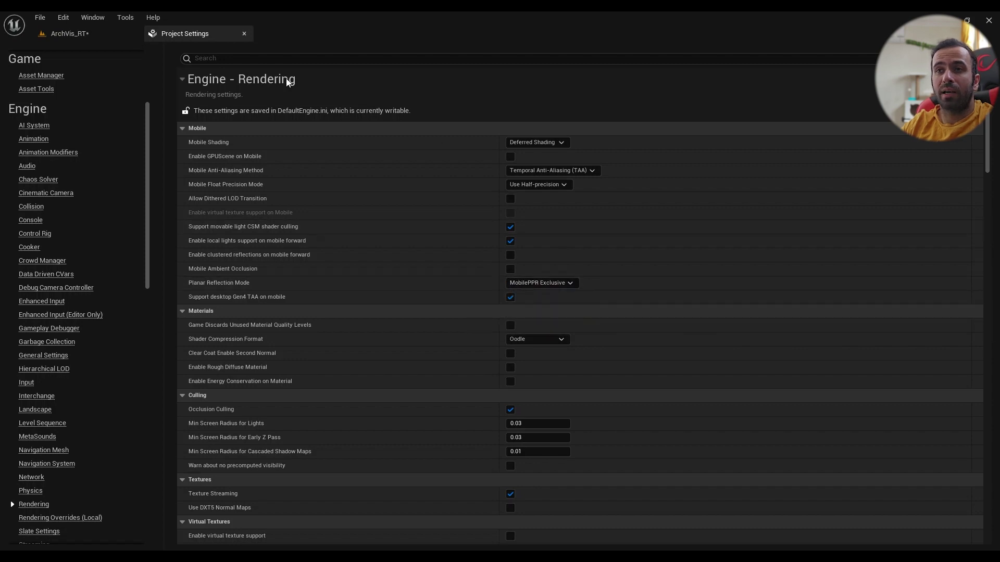
- Search the project settings for "global cl" to check the planar reflections' global clip plane option, and clear the search
type("glob")
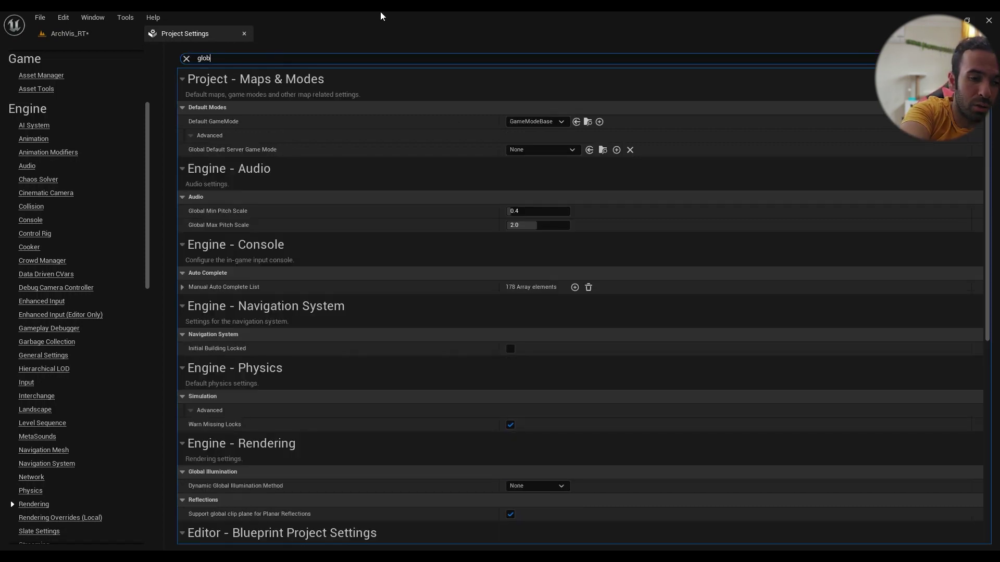
type("al cl")
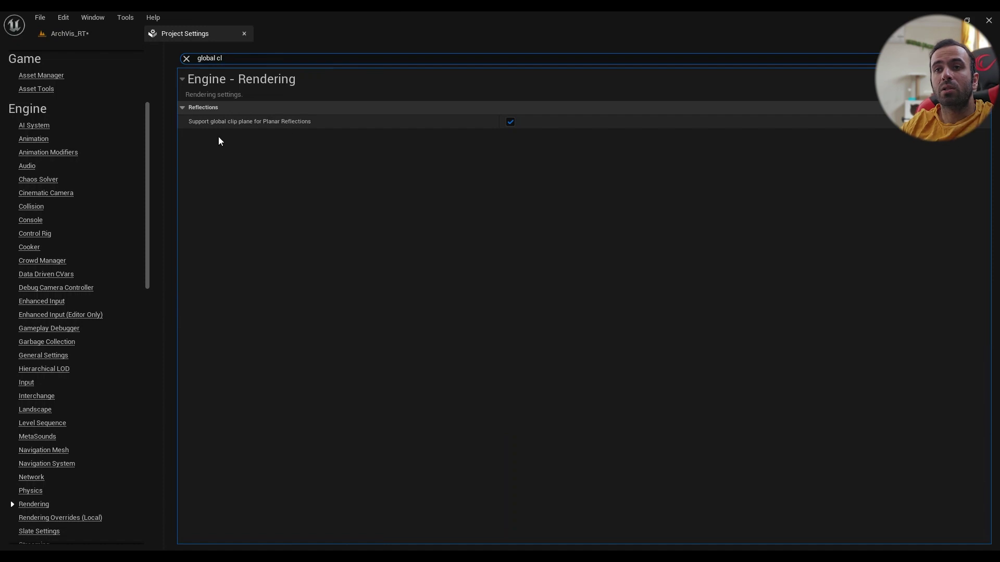
mouse_move(242, 123)
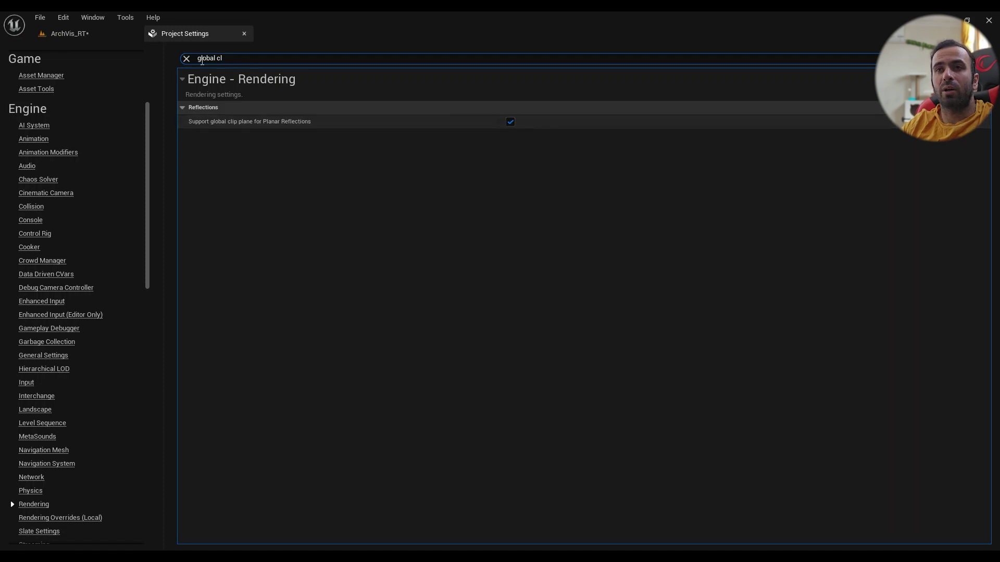
left_click(186, 59)
- Return to the level and examine the living room floor's planar reflections from several viewpoints
left_click(69, 33)
right_click_drag(445, 301, 499, 289)
key("s")
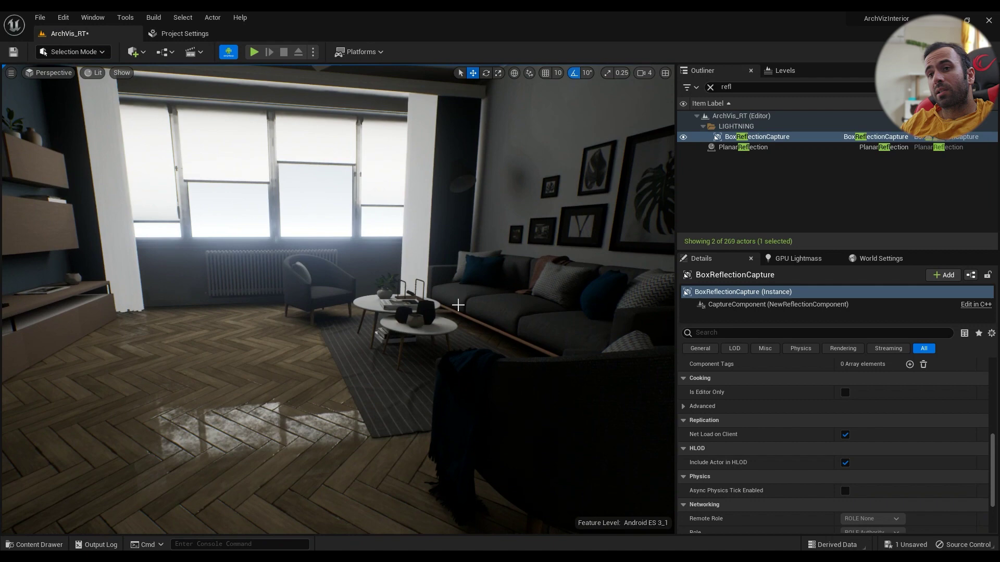
key("s")
right_click_drag(445, 306, 419, 295)
key("w")
key("g")
key("d")
- With the original PlanarReflection hidden, place a new Planar Reflection above the living room floor and lower it slightly
left_click(142, 55)
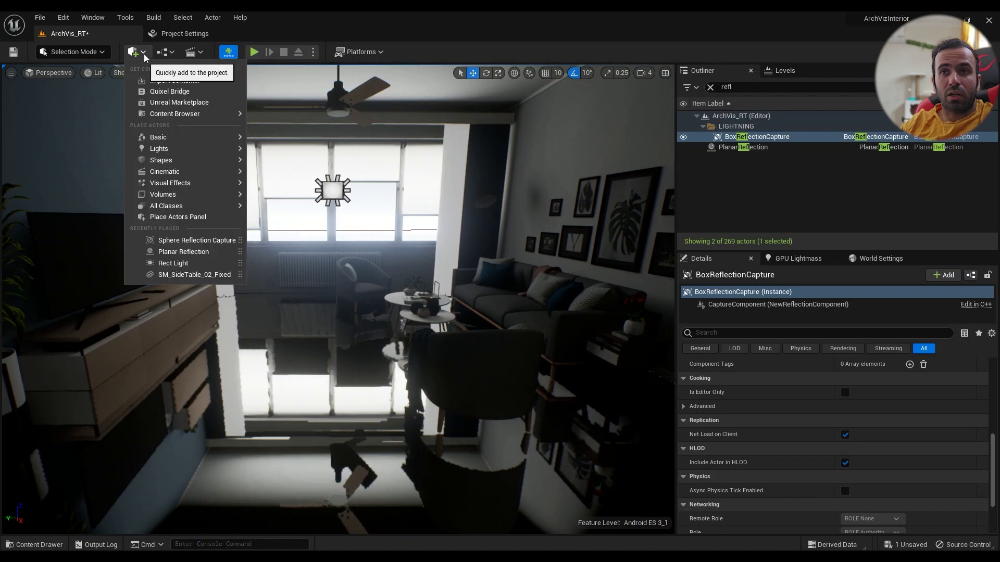
type("pla")
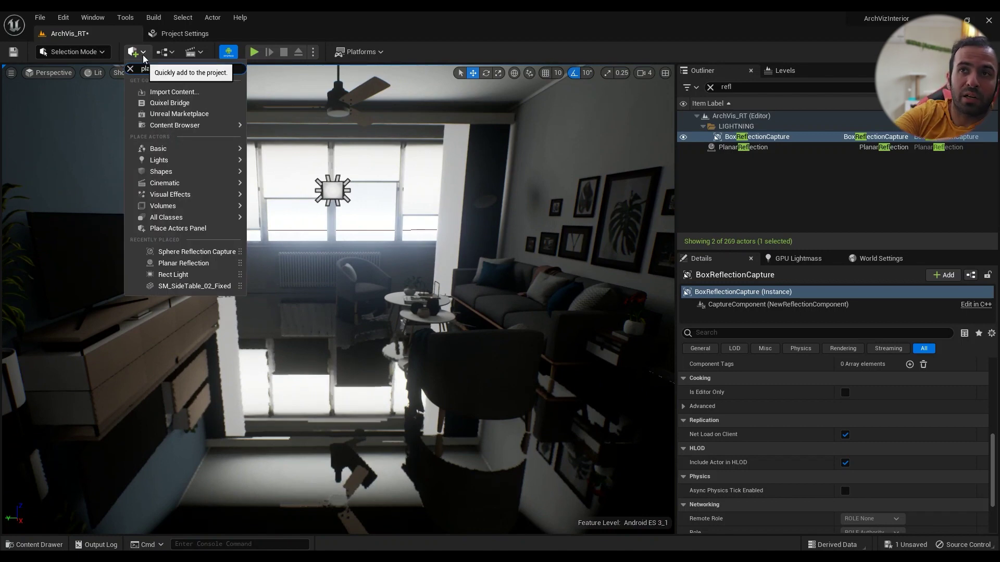
type("nar")
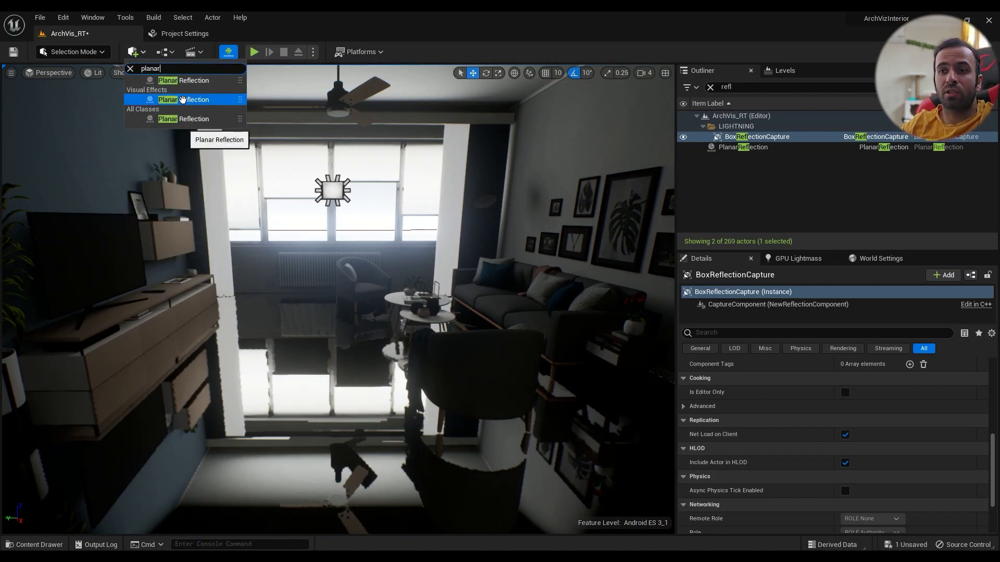
left_click_drag(182, 100, 275, 273)
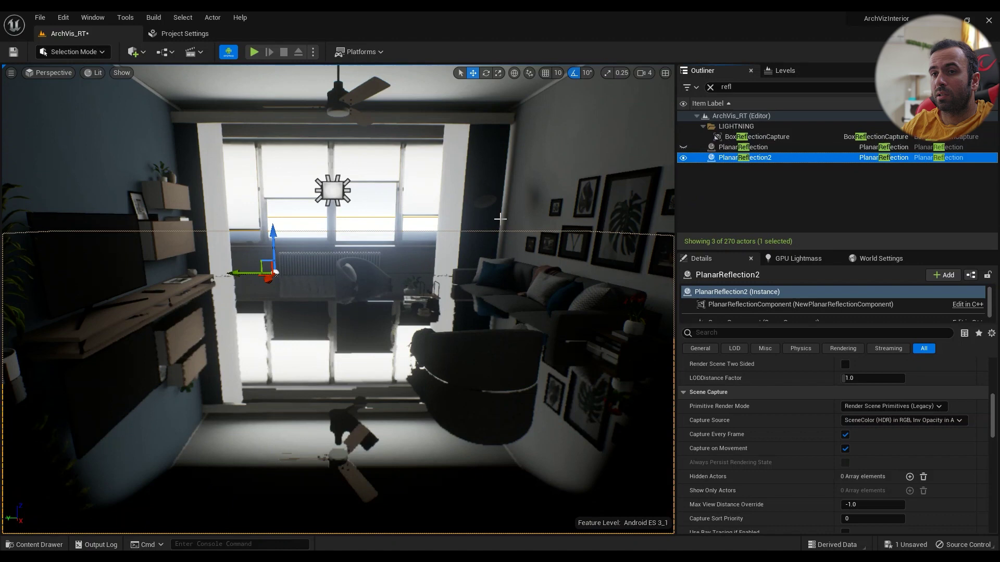
left_click_drag(274, 233, 290, 253)
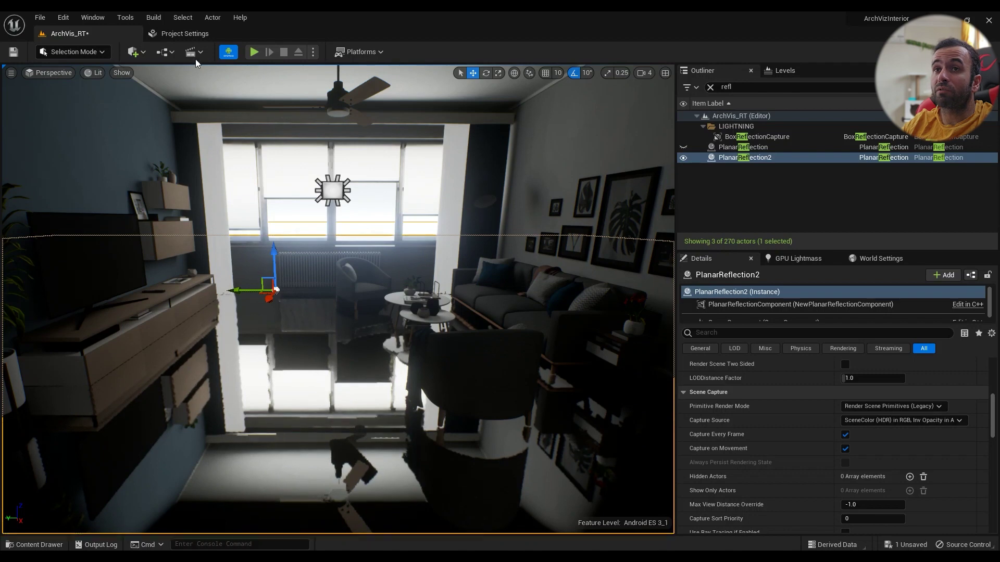
- Recheck the project's mobile rendering settings and view the new planar reflection beside the TV cabinet
left_click(183, 33)
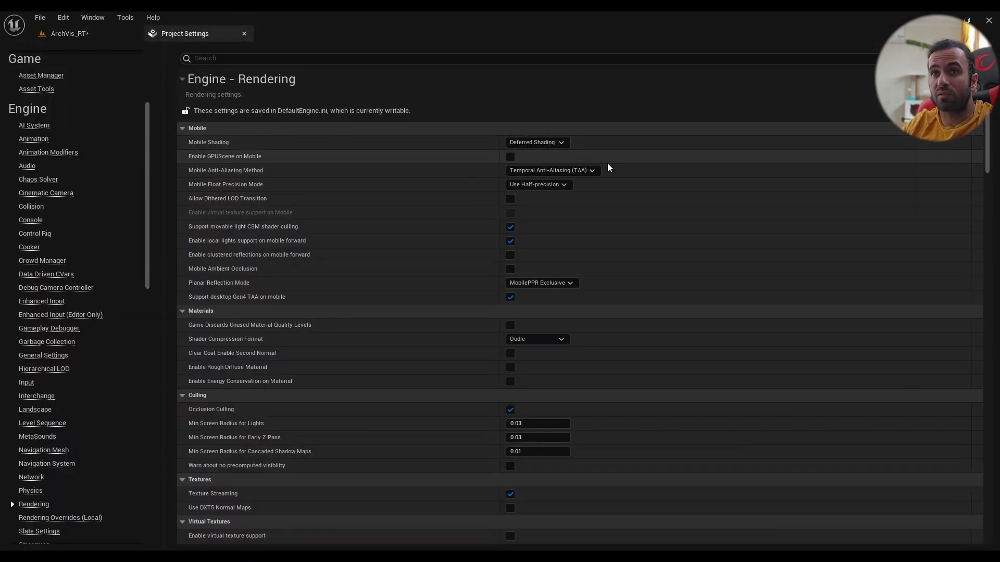
left_click(99, 35)
right_click_drag(337, 299, 285, 307)
key("g")
key("g")
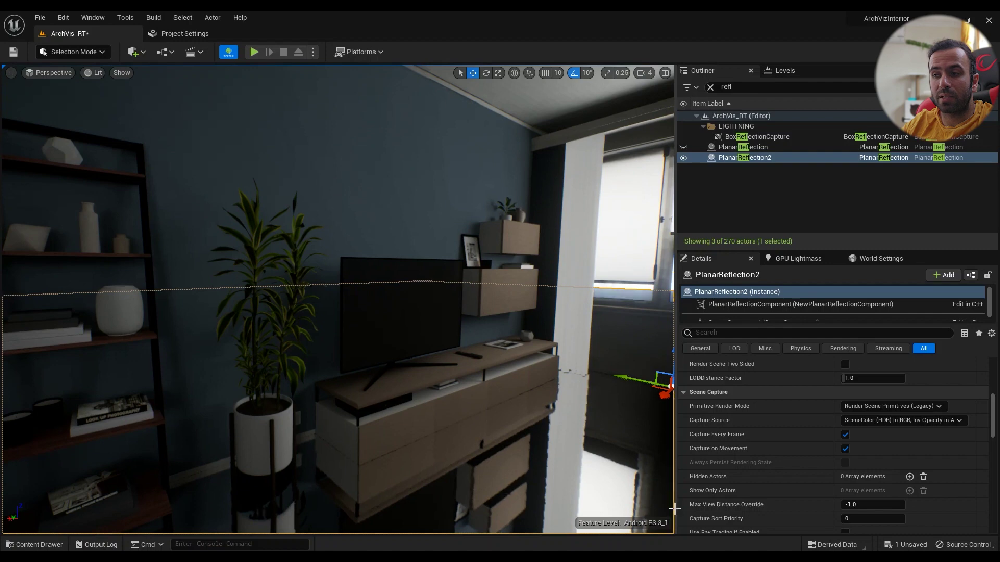
- Examine how the new planar reflection renders around the TV cabinet, armchair and window from close and steep angles
right_click_drag(579, 454, 630, 495)
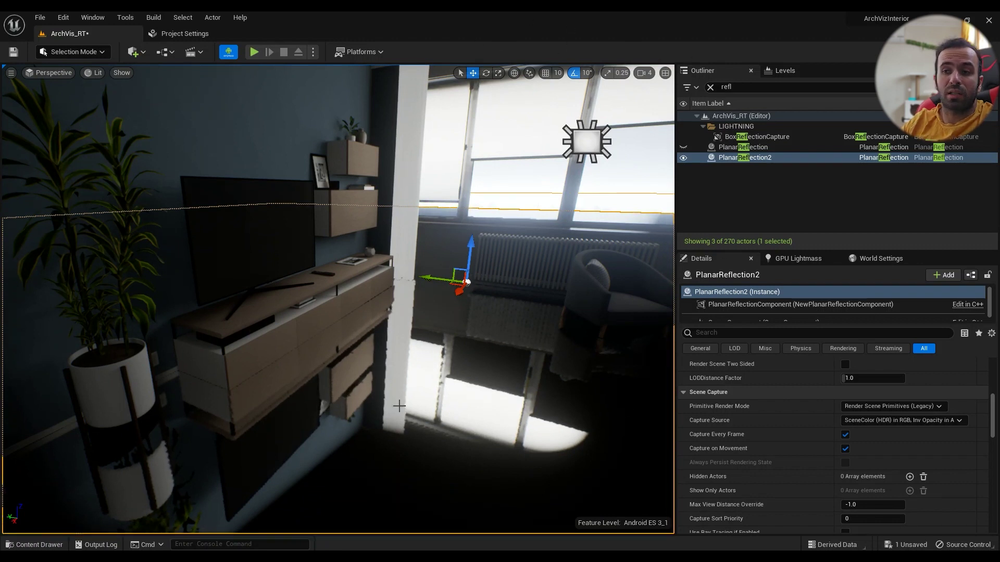
right_click_drag(461, 226, 513, 305)
right_click_drag(248, 120, 249, 120)
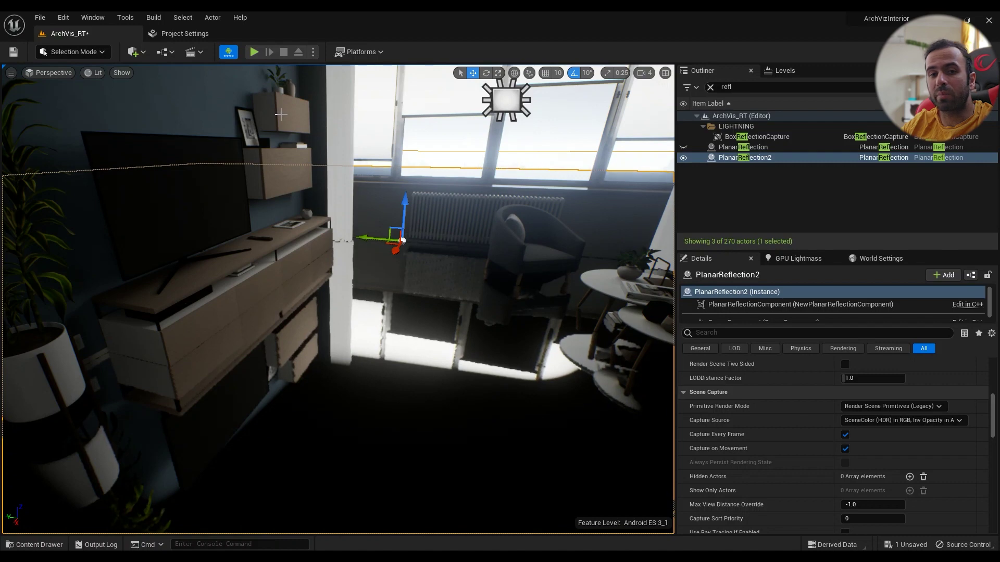
mouse_move(338, 299)
right_mouse_down()
mouse_move(329, 348)
mouse_move(322, 310)
right_mouse_up()
right_click_drag(236, 378, 236, 379)
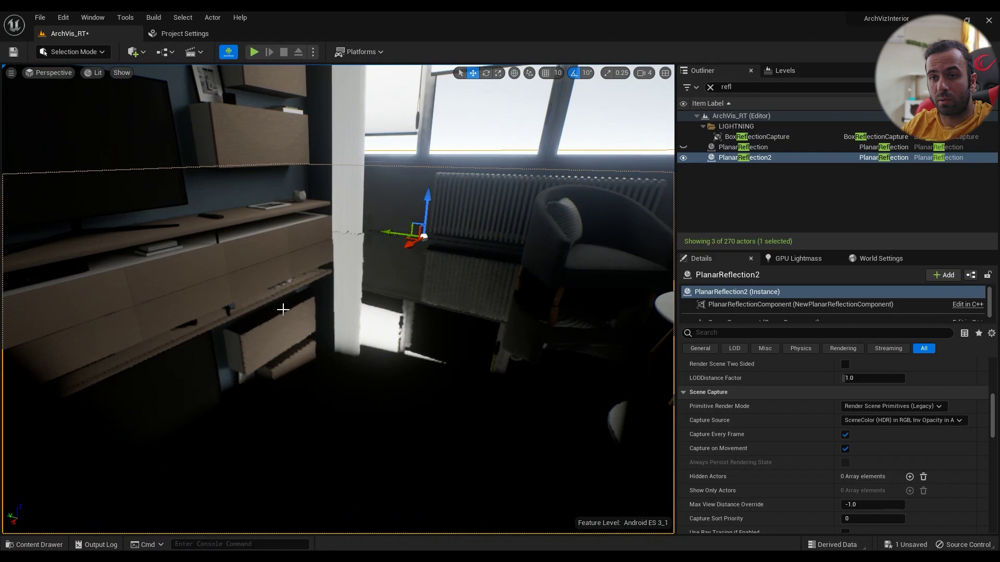
right_click_drag(283, 309, 283, 309)
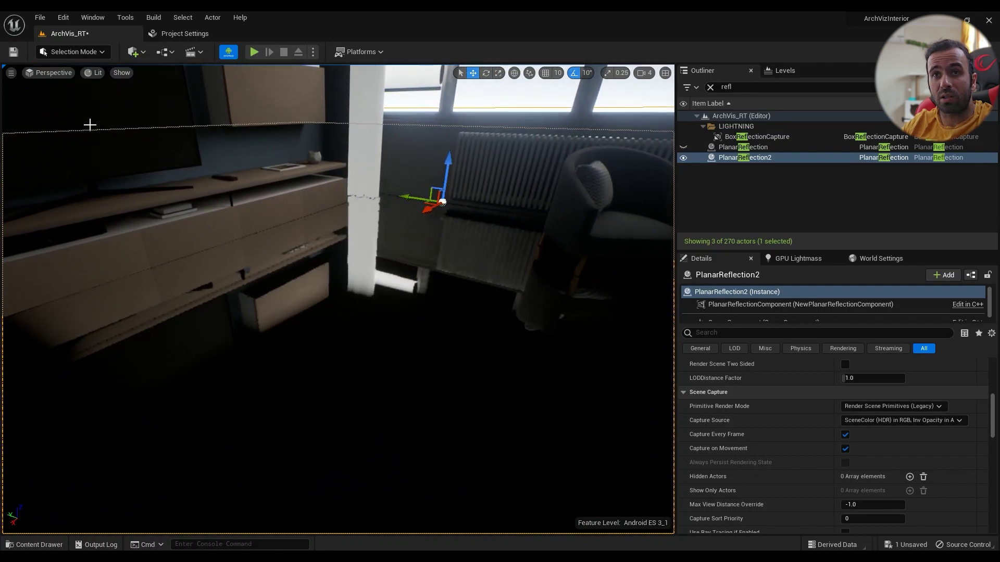
right_click_drag(90, 125, 90, 125)
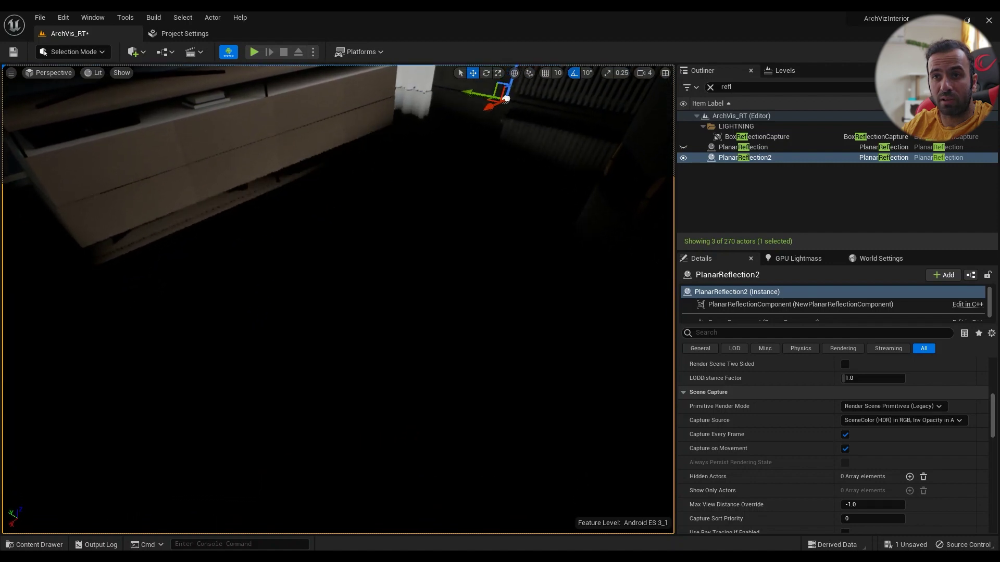
right_click_drag(484, 286, 484, 286)
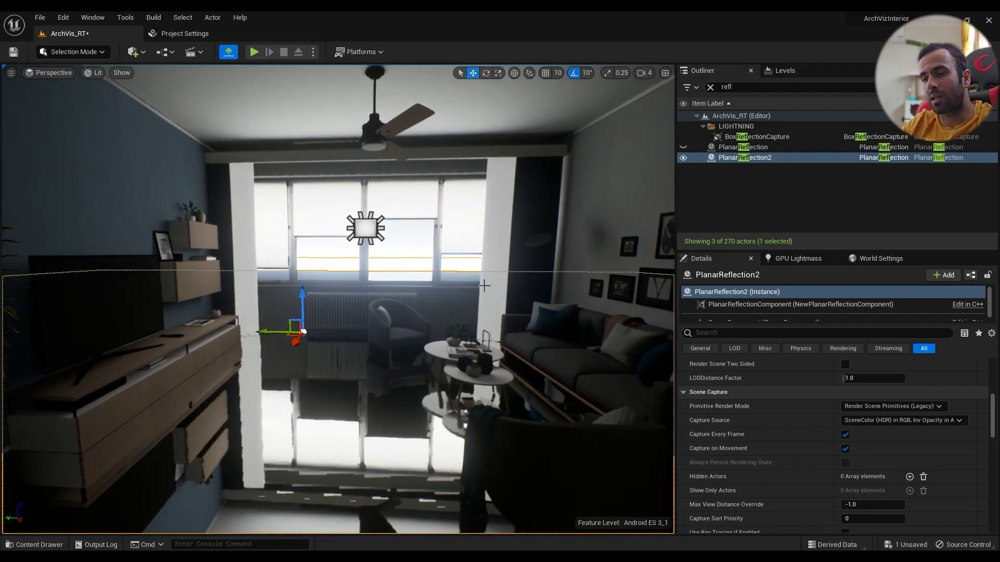
- Delete the newly added PlanarReflection2 actor, then select the original PlanarReflection and make it visible again
left_click(745, 159)
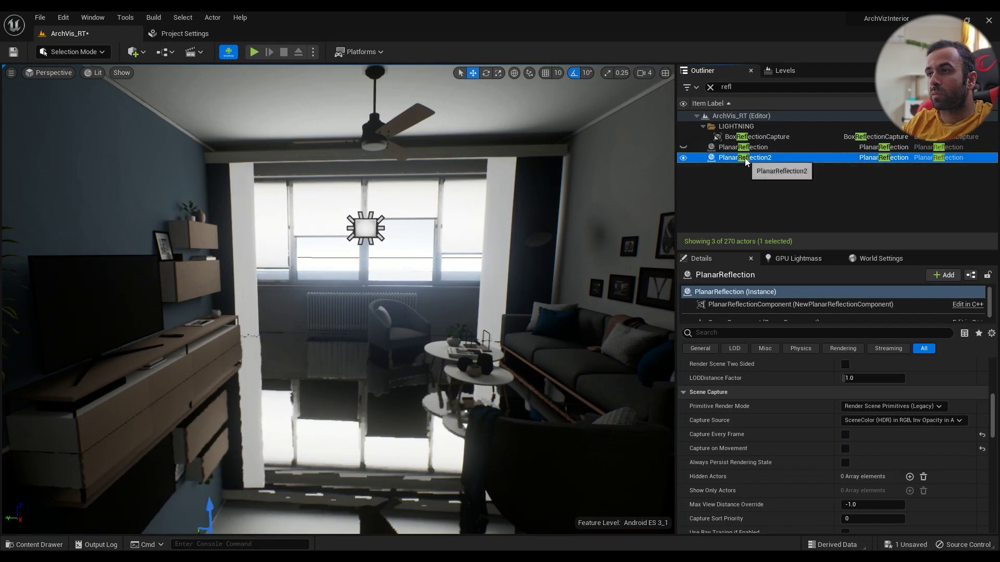
key("Delete")
left_click(744, 148)
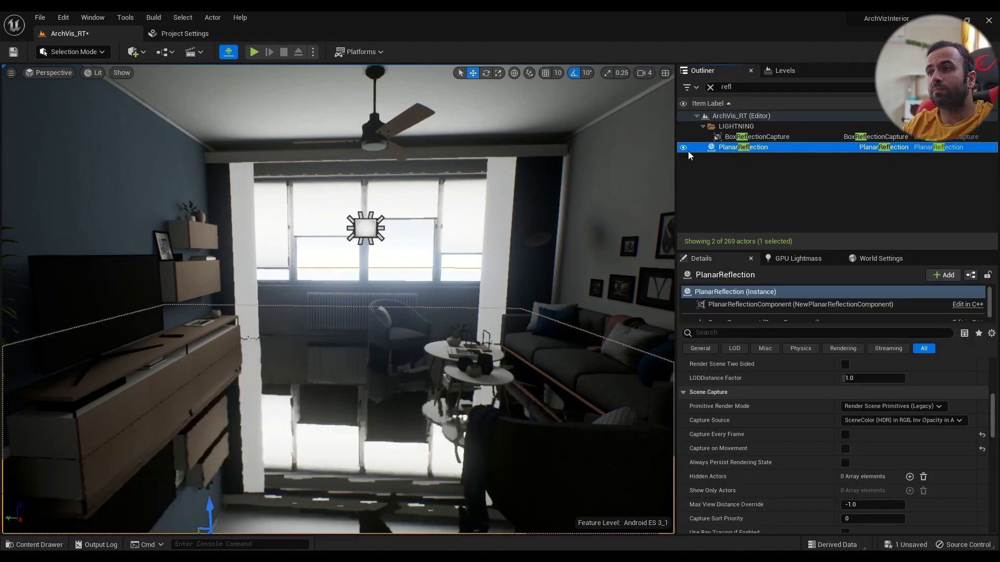
- Switch the viewport to game view and examine the floor's reflections around the living room window, TV cabinet and sofa from several viewpoints
right_click_drag(454, 312, 454, 312)
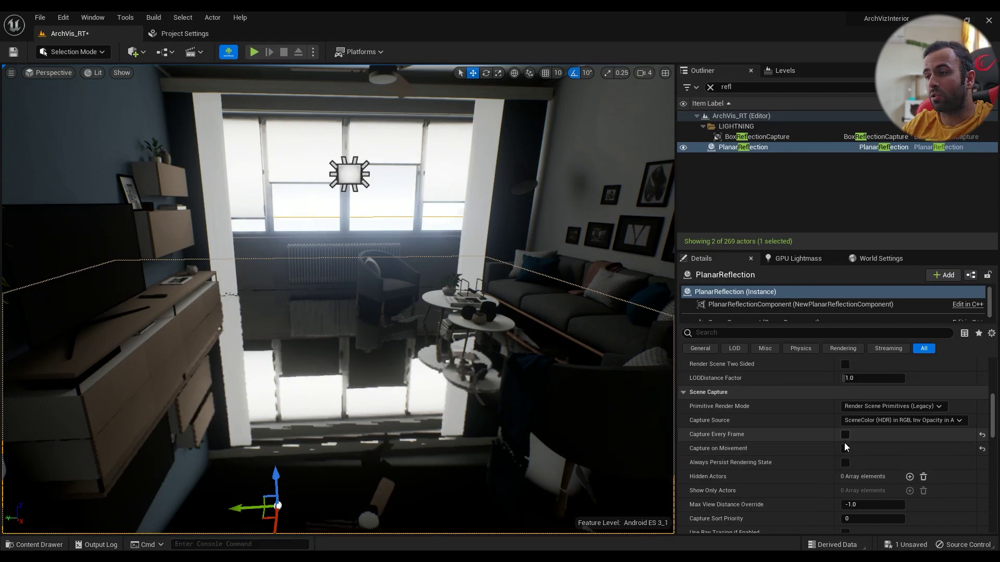
right_click_drag(337, 310, 305, 276)
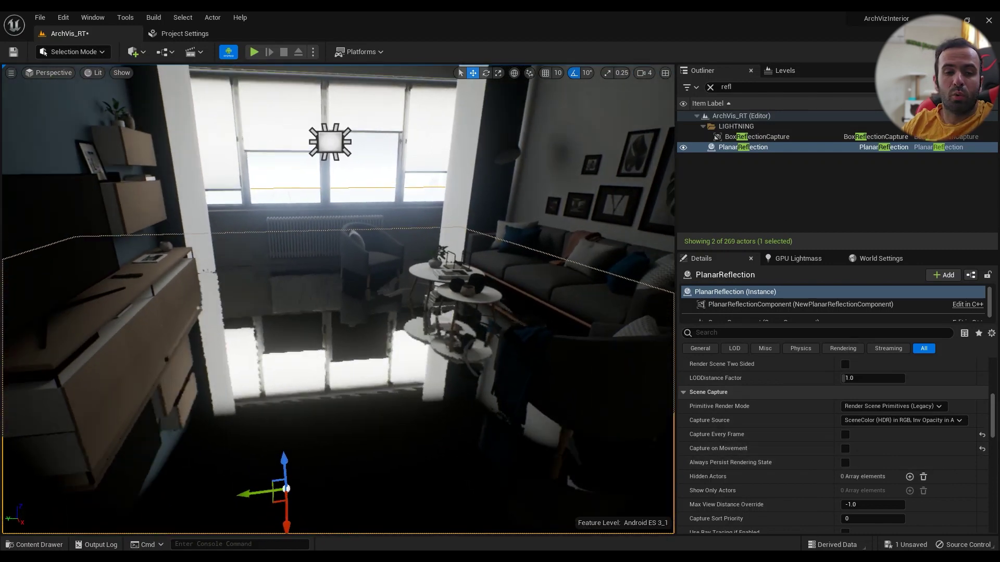
key("g")
right_click_drag(391, 300, 468, 286)
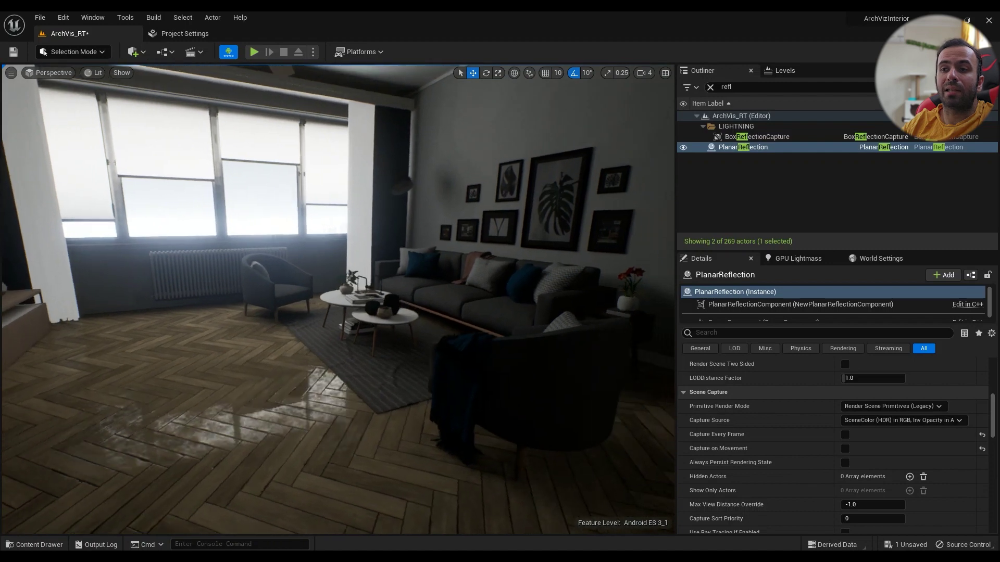
right_click_drag(338, 299, 288, 247)
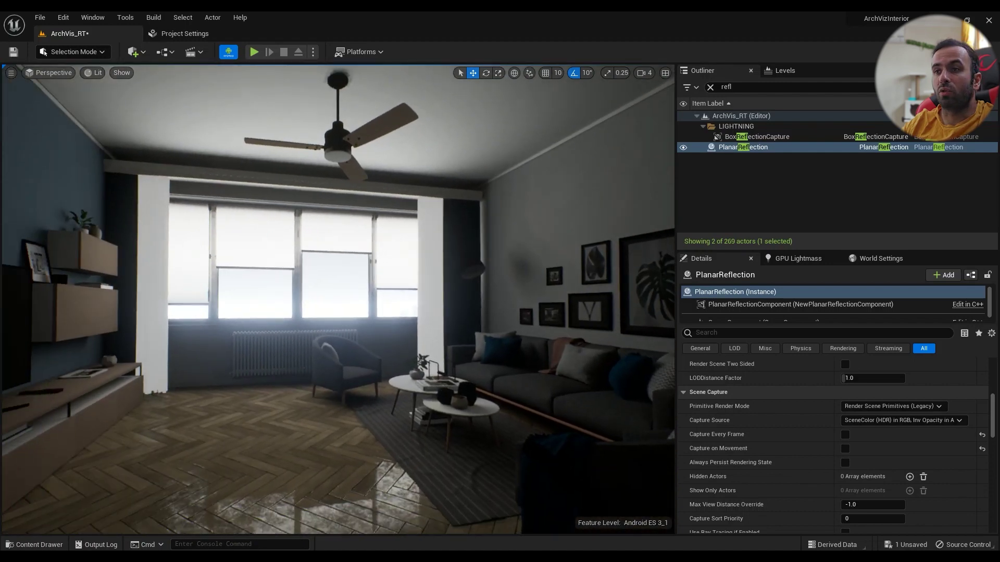
right_click_drag(560, 288, 484, 278)
right_click_drag(572, 310, 627, 326)
right_click_drag(337, 300, 384, 282)
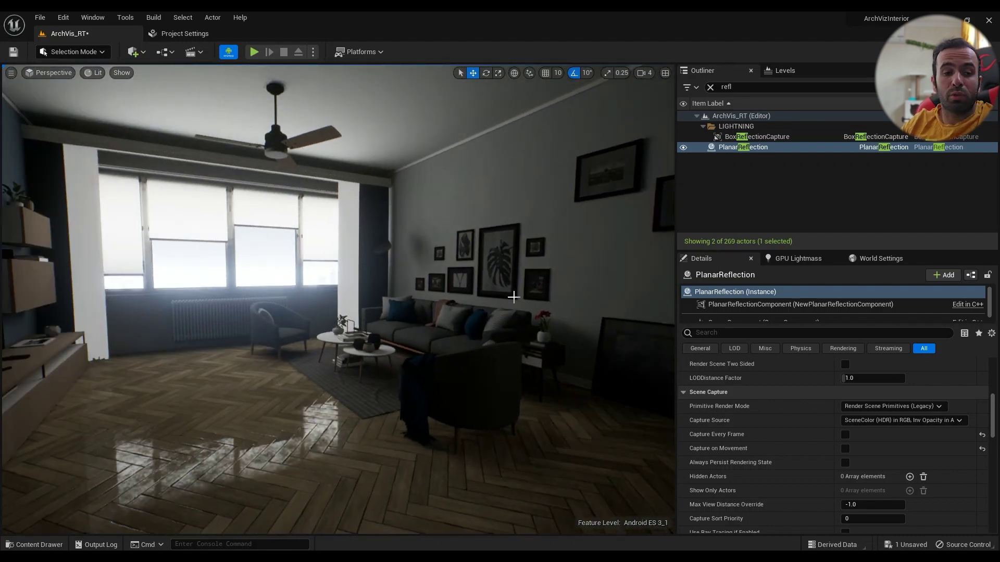